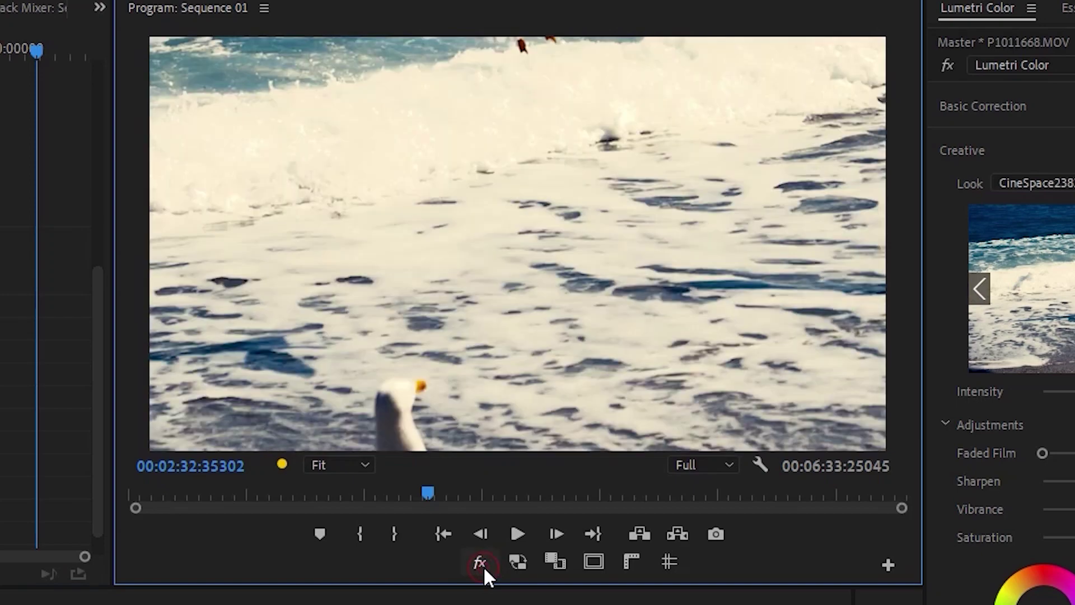
left_click(483, 565)
left_click(483, 566)
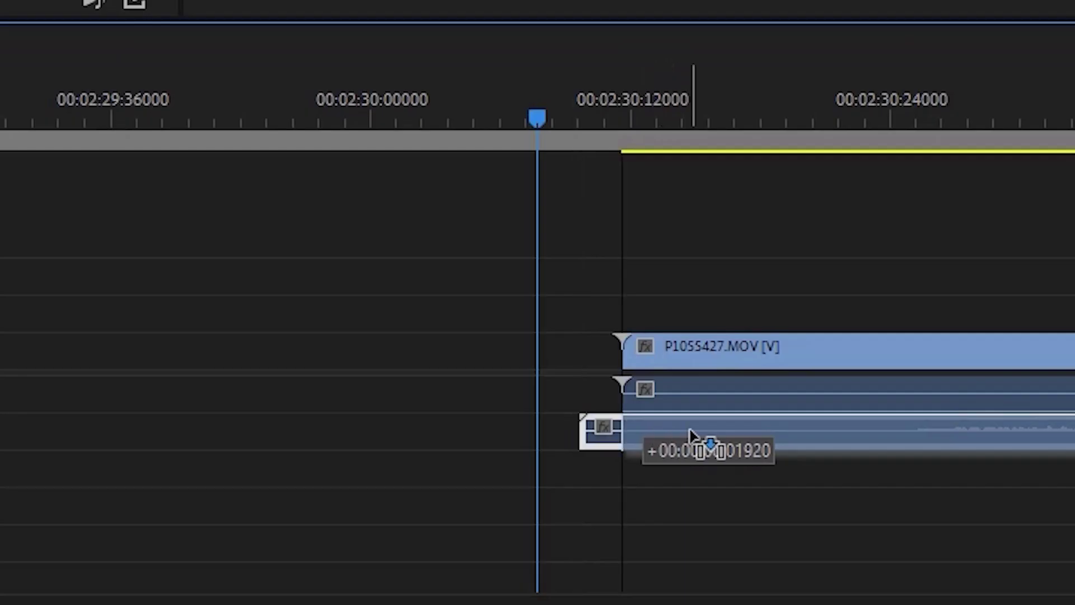
Turn on Global FX Mute, trim the start of the mid-timeline clip, and confirm Delete Tracks.
mouse_move(700, 442)
left_mouse_down()
mouse_move(743, 448)
mouse_move(712, 446)
left_mouse_up()
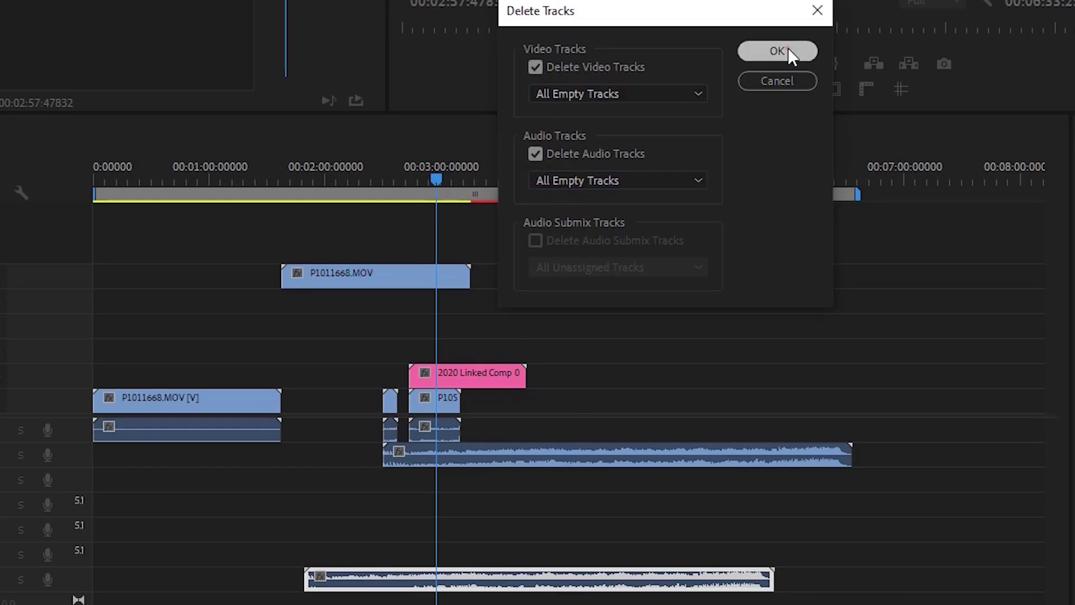
left_click(788, 48)
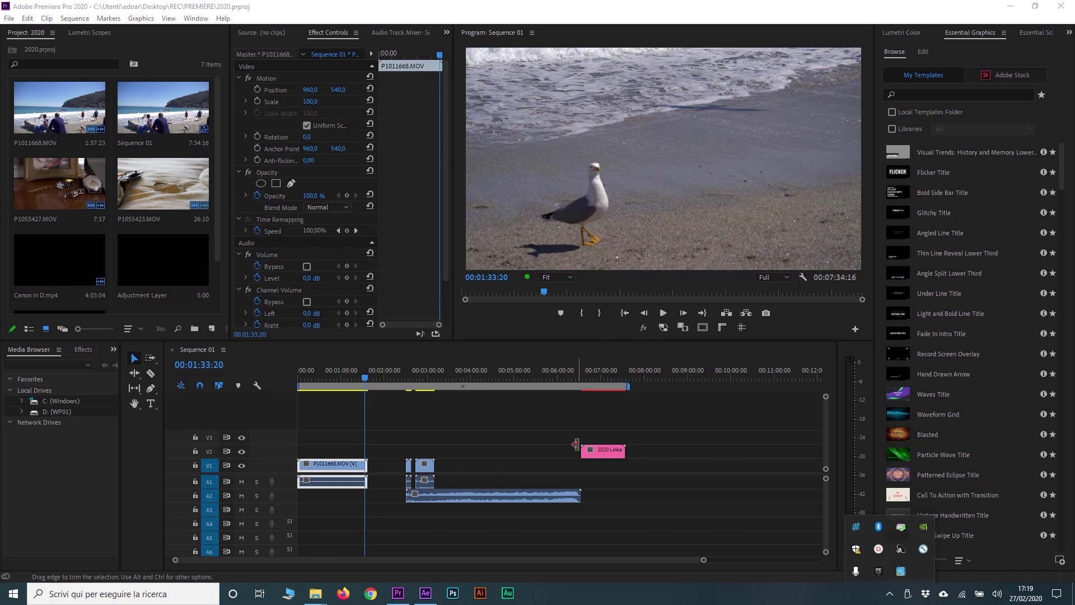
Zoom in at 02:31:24 and move P1055427.MOV with its linked audio 11 frames earlier.
left_click(409, 379)
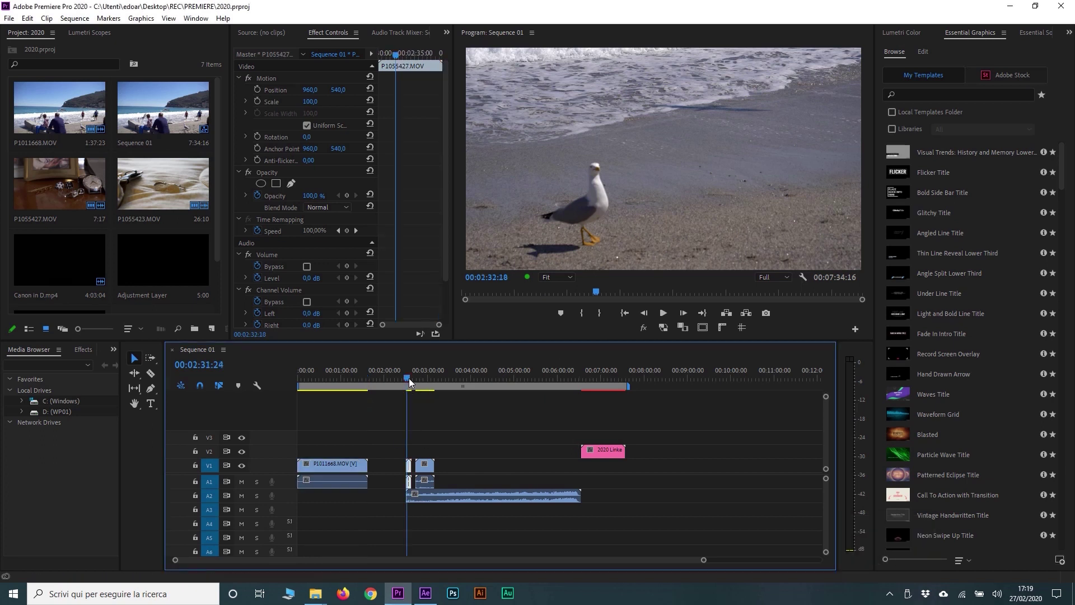
key("equal")
key("equal")
key("equal")
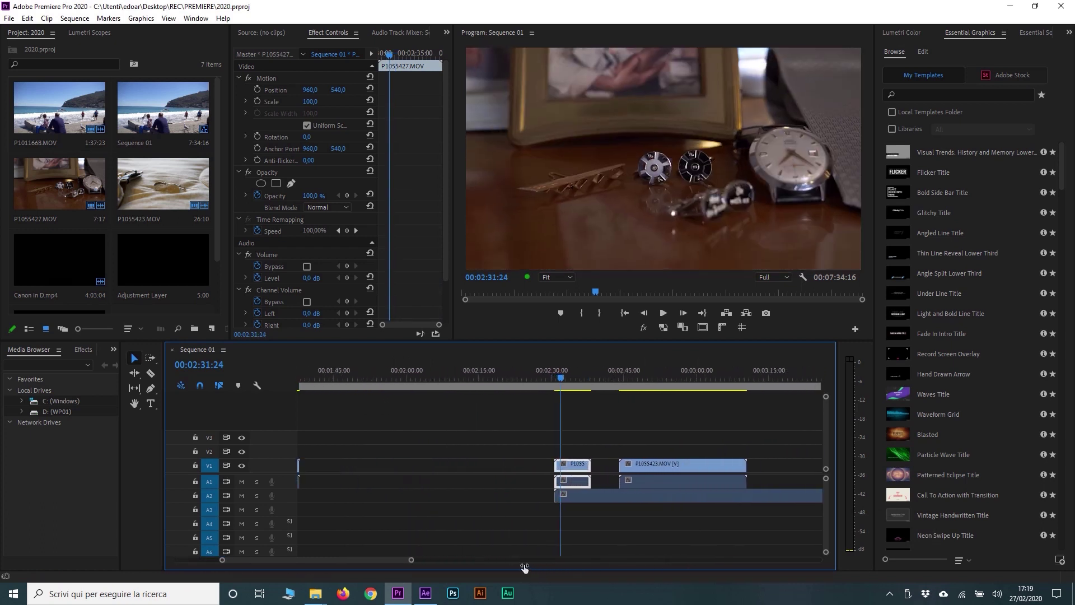
key("equal")
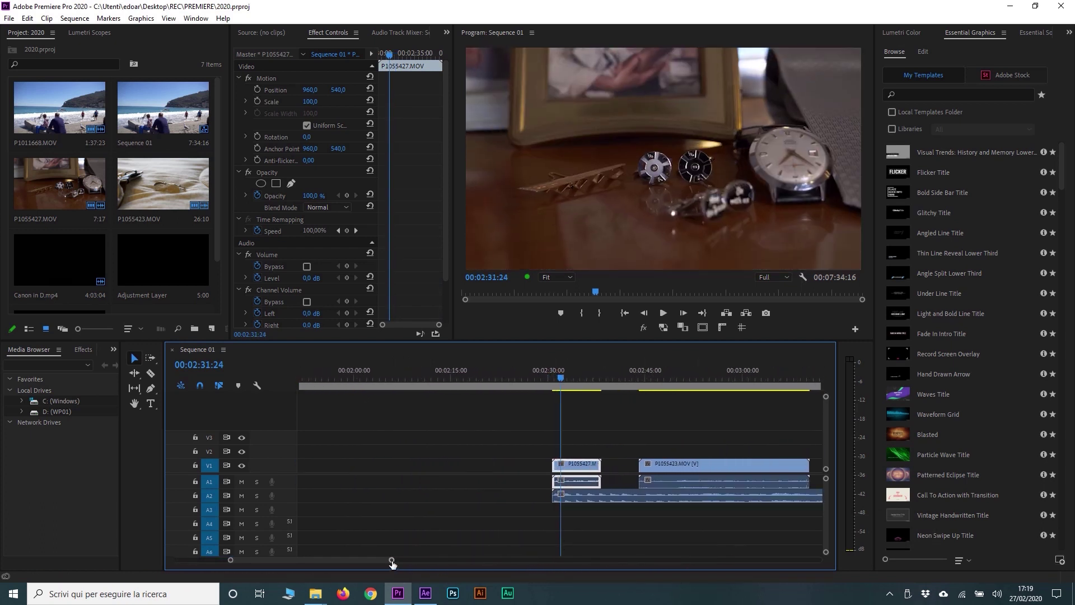
key("equal")
key("equal")
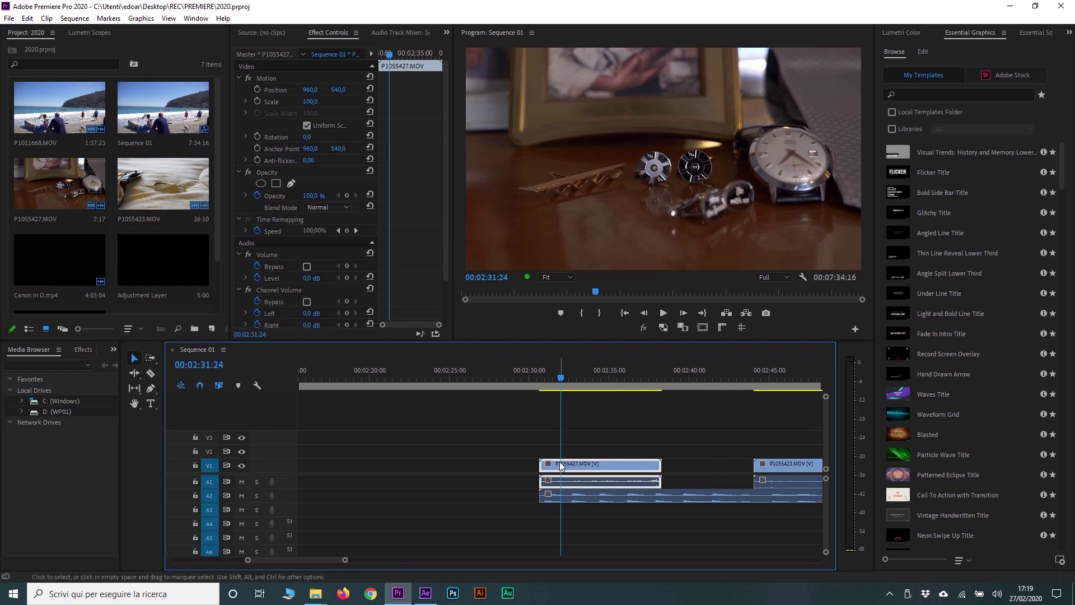
left_click_drag(566, 469, 559, 470)
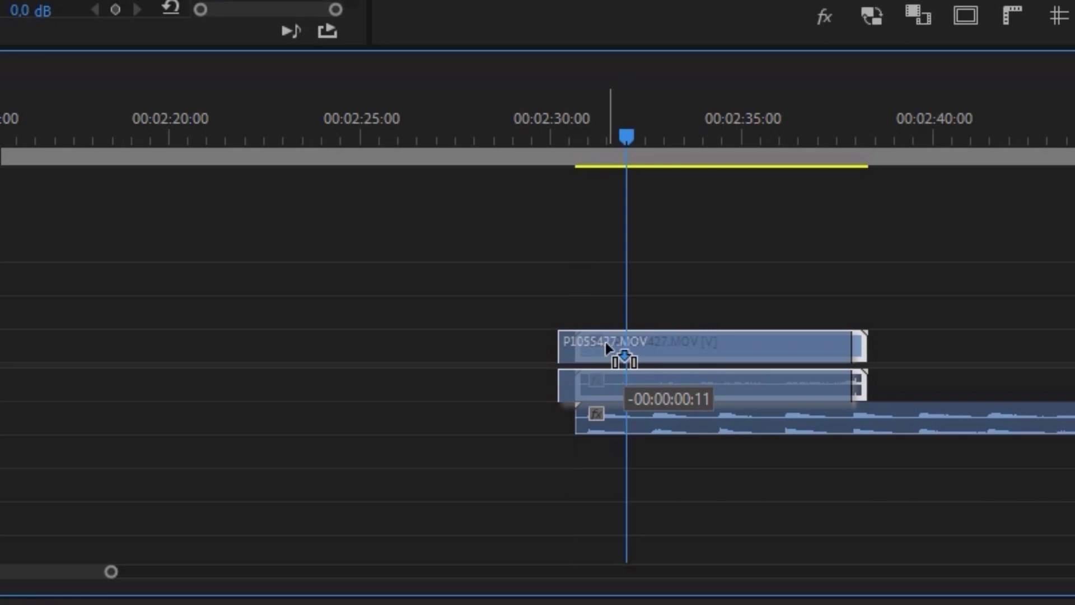
left_click_drag(607, 348, 606, 348)
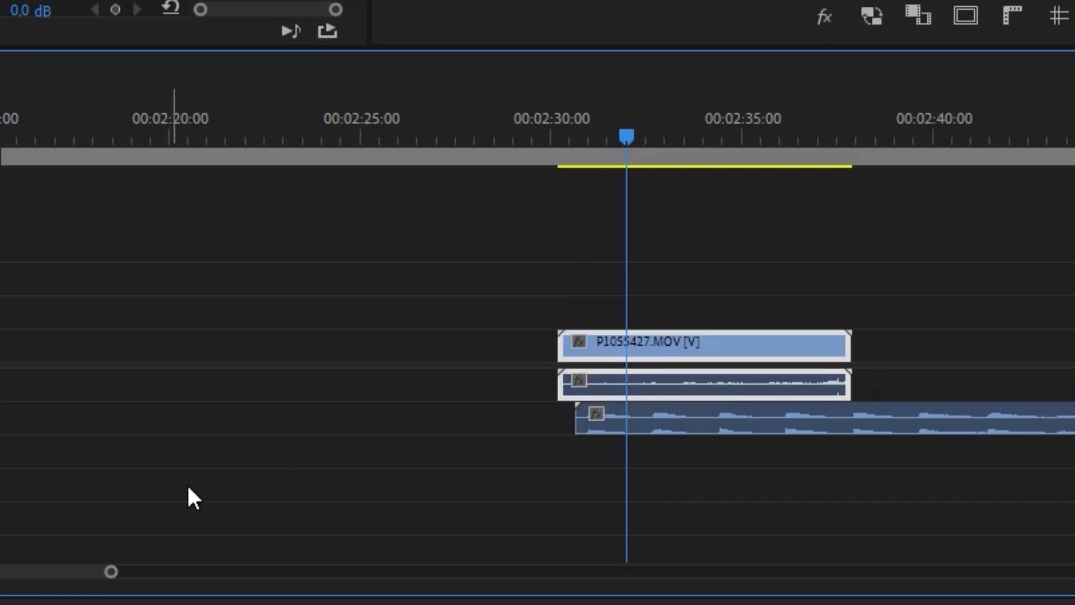
left_click_drag(104, 571, 8, 580)
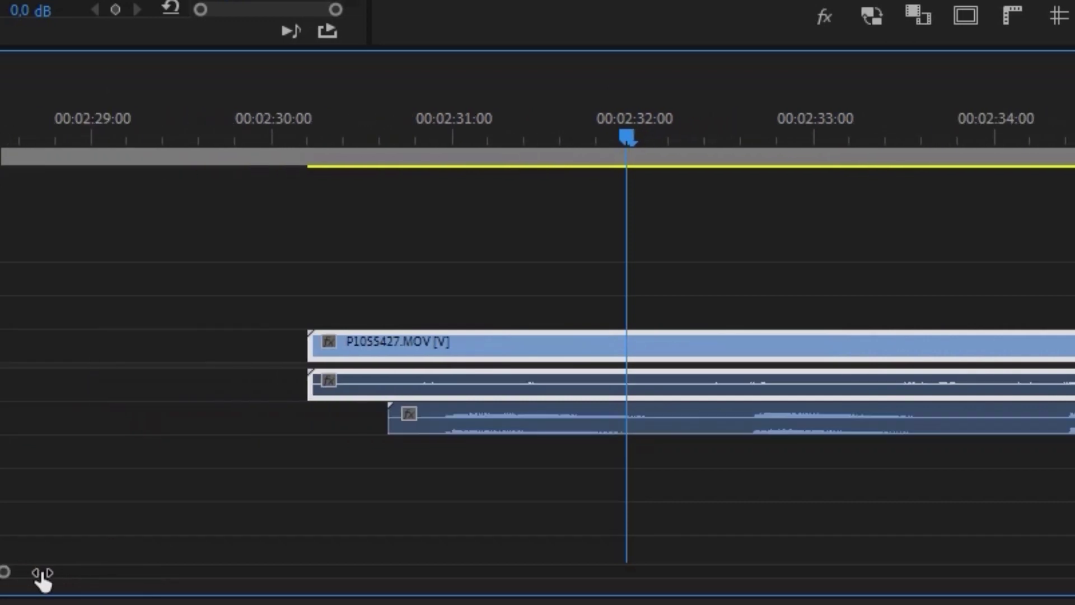
Shift P1055427.MOV one more frame earlier, then slide the Canon in D.mp4 audio on A2.
scroll(537, 302, "up", 3)
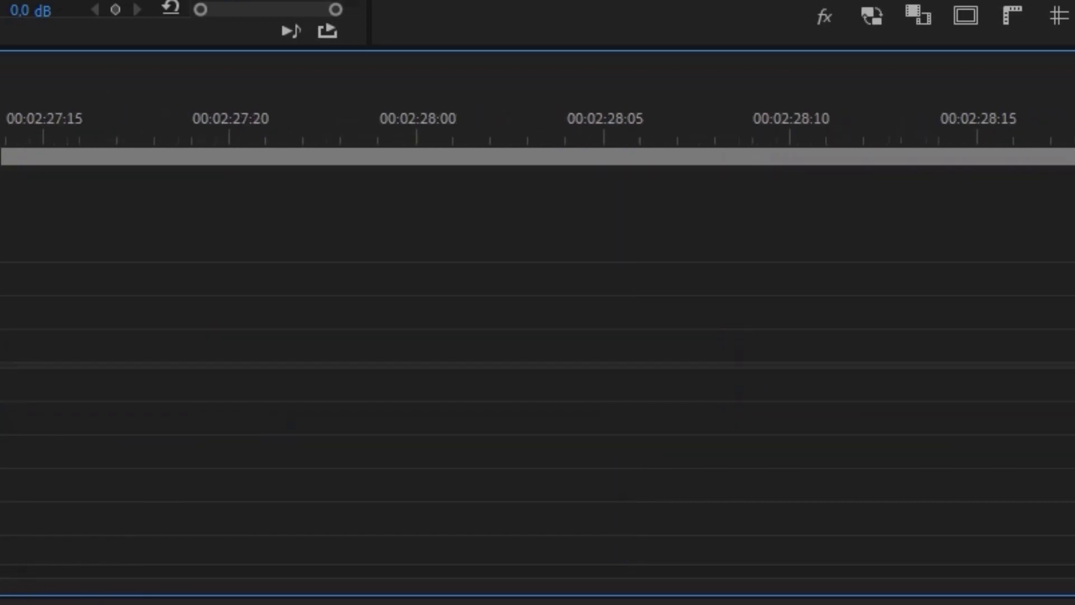
scroll(741, 116, "up", 3)
left_click(763, 120)
mouse_move(771, 347)
left_mouse_down()
mouse_move(733, 347)
mouse_move(747, 348)
mouse_move(789, 426)
mouse_move(480, 437)
left_mouse_up()
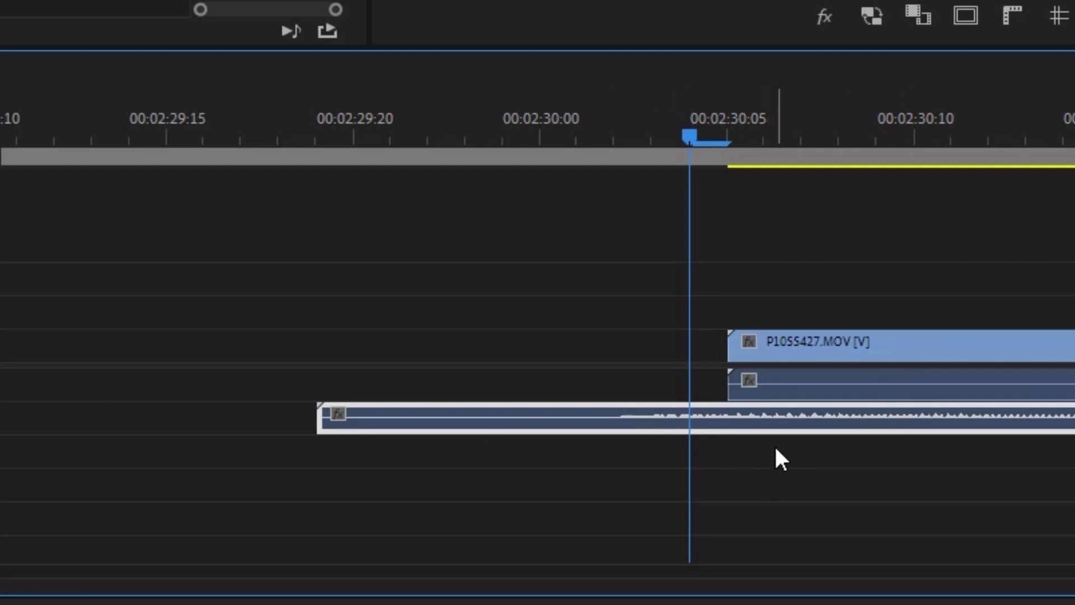
left_click_drag(528, 419, 577, 429)
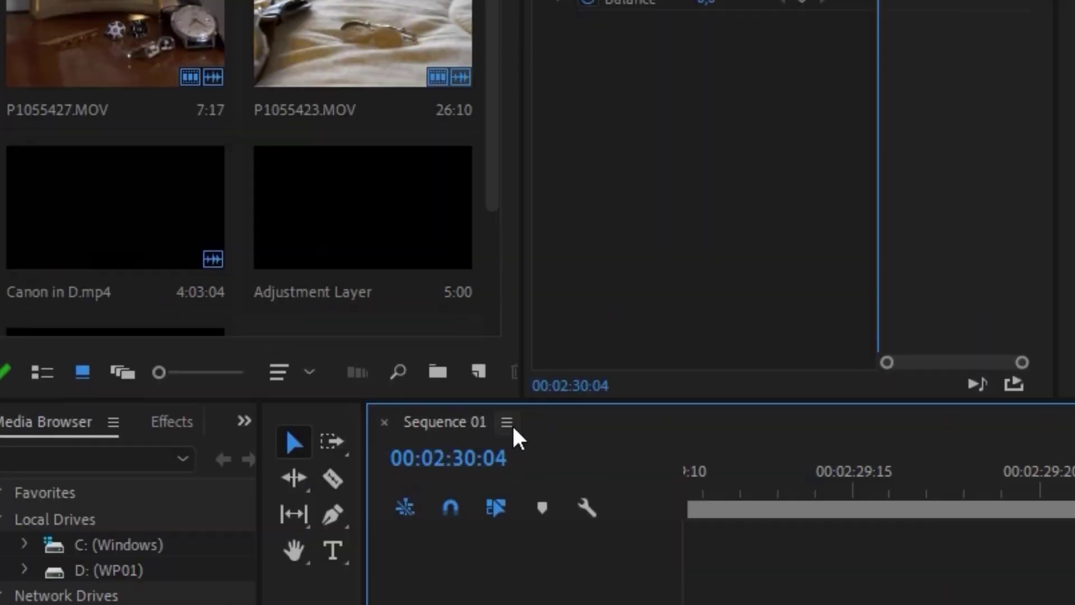
Turn on Show Audio Time Units from the Sequence 01 panel menu.
left_click(513, 427)
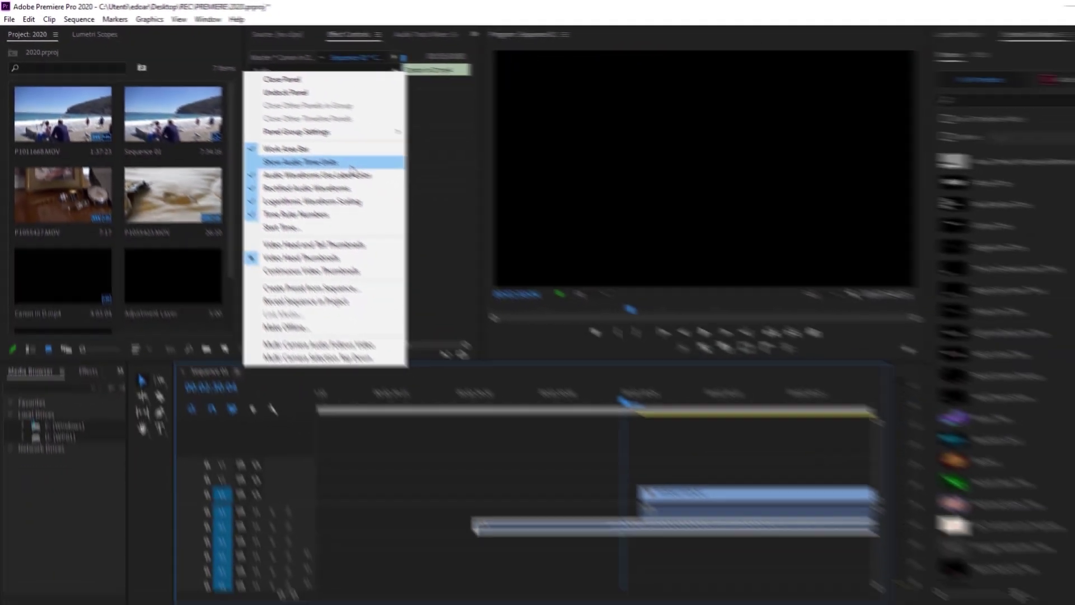
left_click(351, 162)
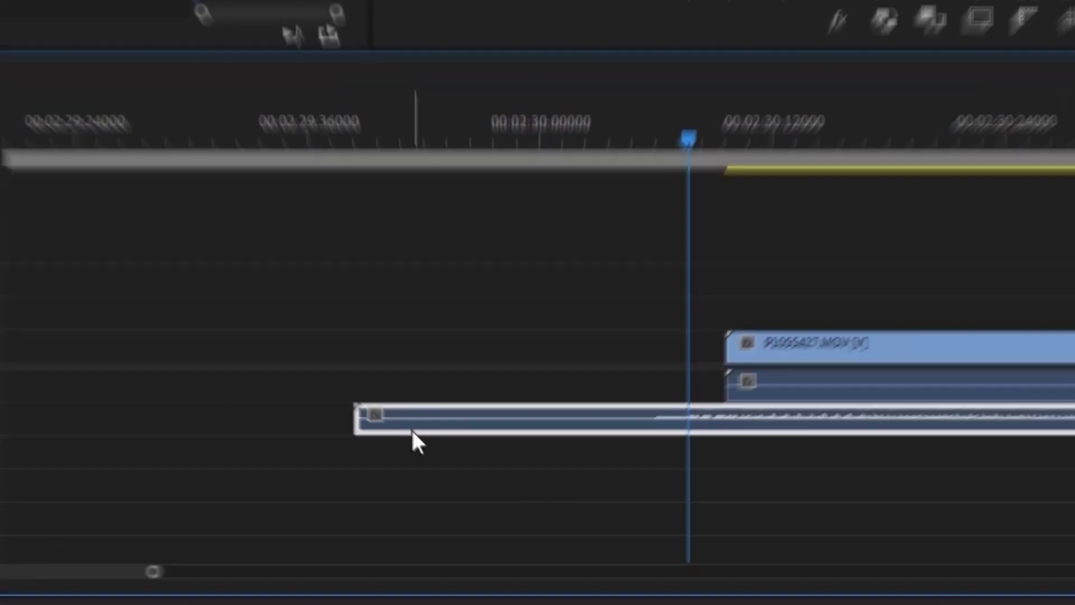
Line up the A2 audio start with P1055427.MOV to the sample, then return the playhead to 00:00.
left_click_drag(470, 495, 497, 496)
mouse_move(473, 419)
left_mouse_down()
mouse_move(416, 420)
mouse_move(779, 419)
mouse_move(760, 428)
mouse_move(800, 431)
left_mouse_up()
left_click_drag(317, 427, 761, 418)
mouse_move(760, 346)
left_mouse_down()
mouse_move(736, 347)
mouse_move(823, 352)
left_mouse_up()
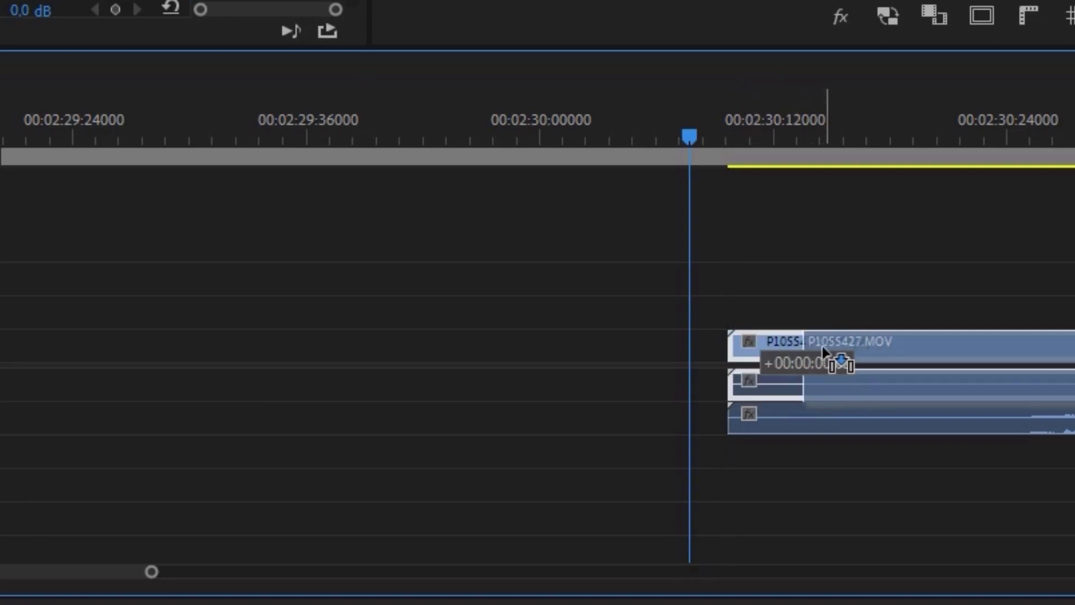
left_click_drag(823, 351, 791, 359)
left_click_drag(747, 415, 836, 420)
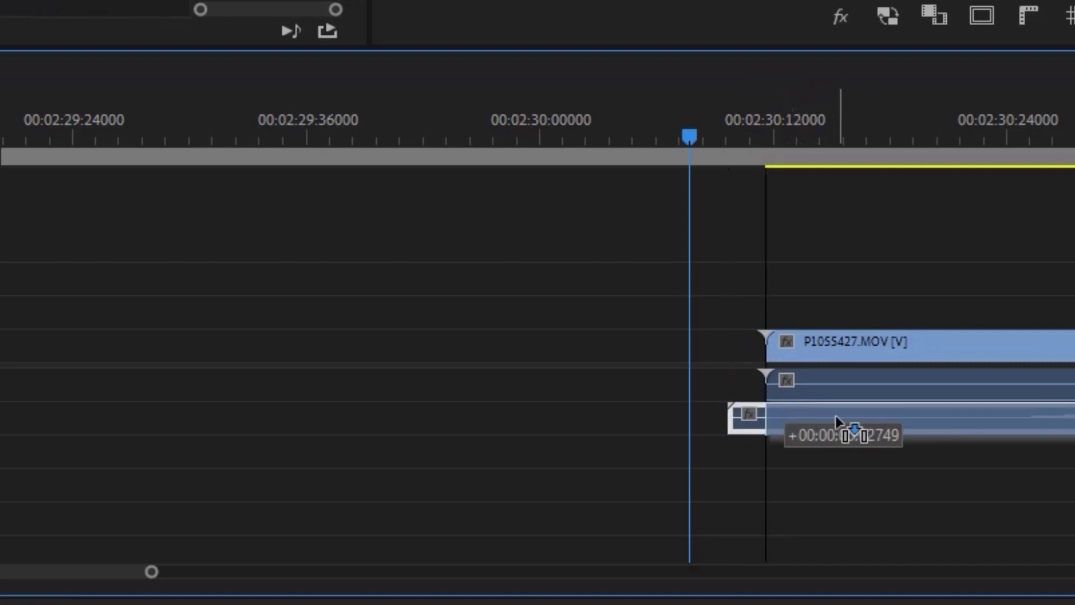
left_click_drag(836, 420, 900, 439)
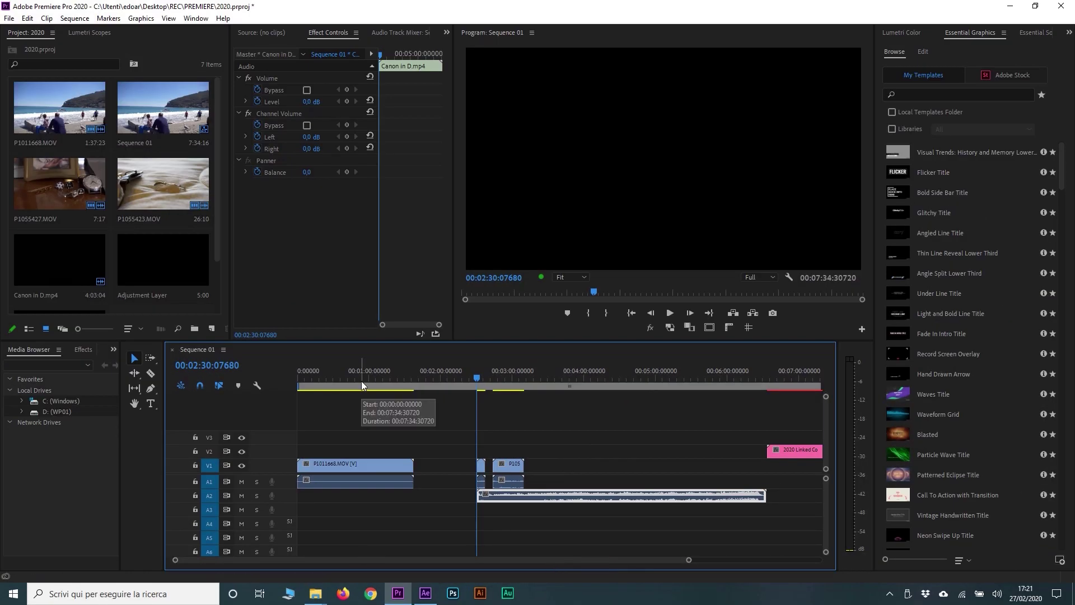
left_click_drag(362, 381, 287, 385)
left_click_drag(685, 559, 610, 562)
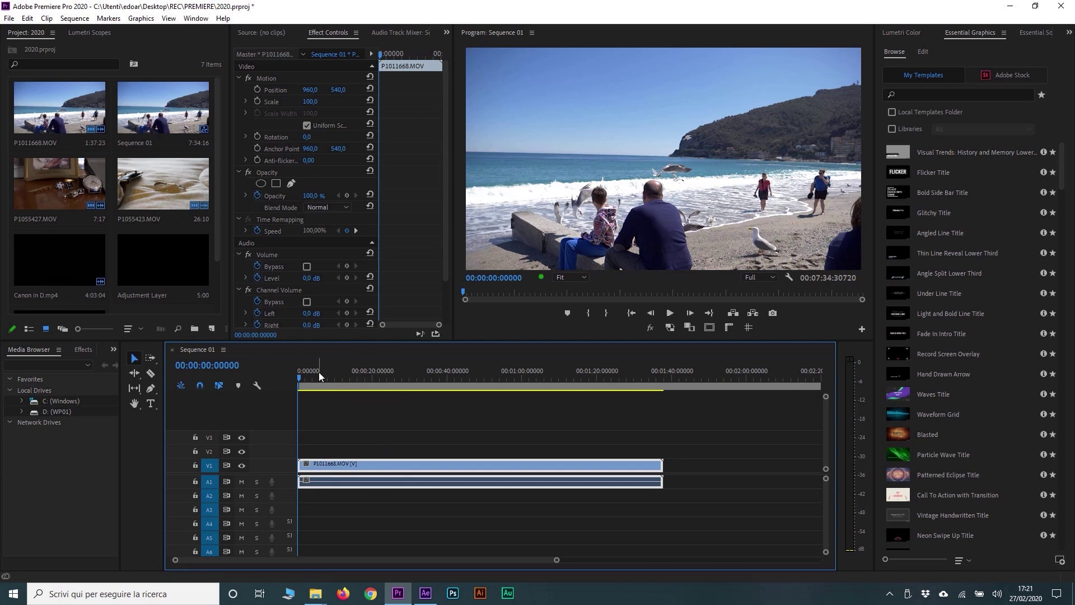
left_click_drag(318, 374, 250, 391)
left_click(670, 315)
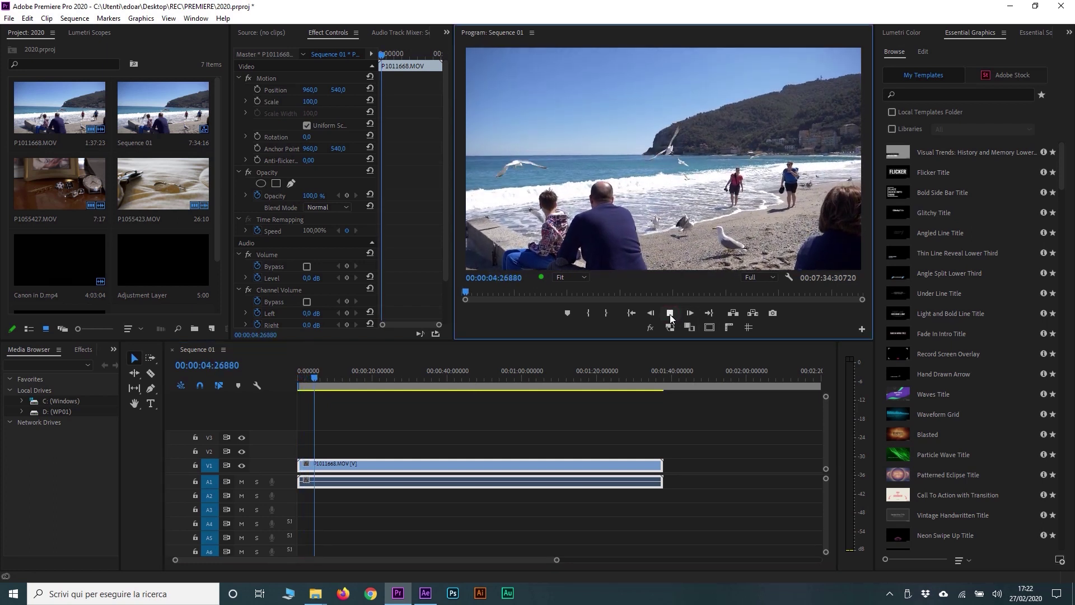
left_click(669, 313)
left_click(381, 410)
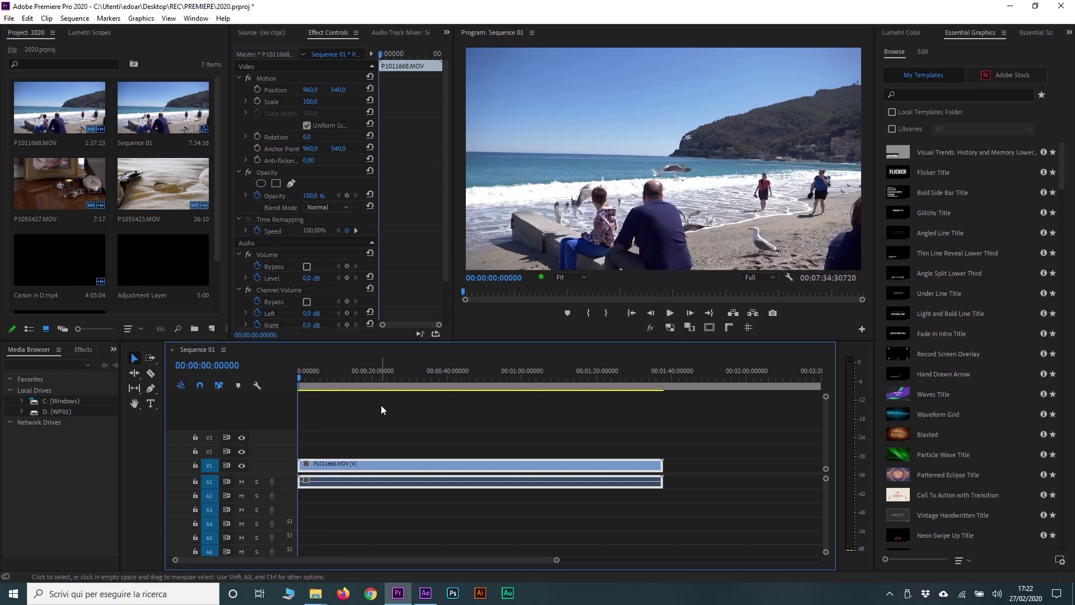
key("space")
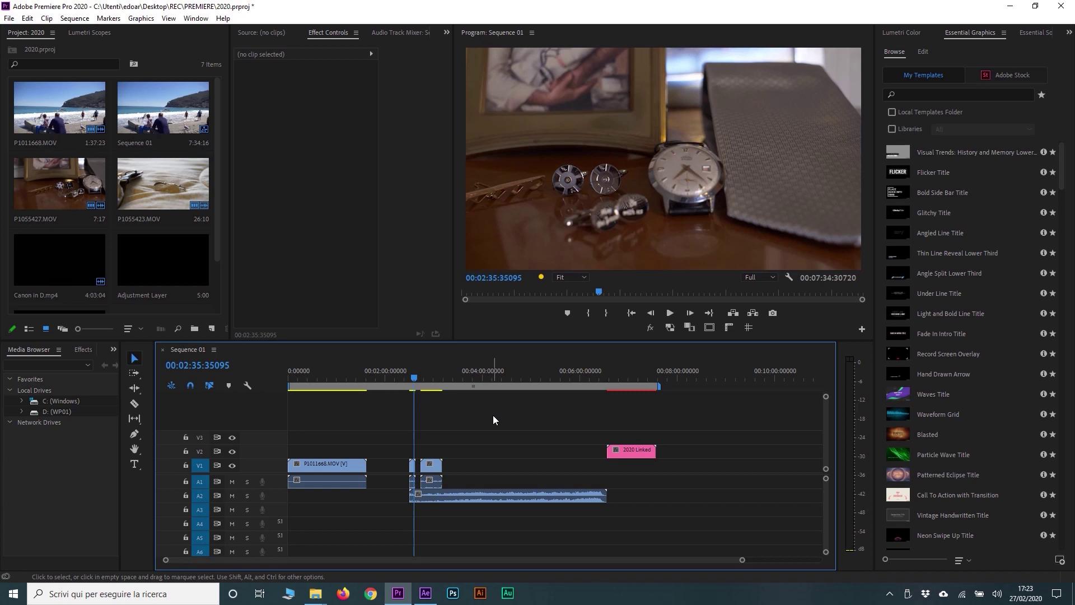
Undo to put the 2020 Linked clip back on V2 over P1055423.MOV, then switch to After Effects.
key("ctrl+z")
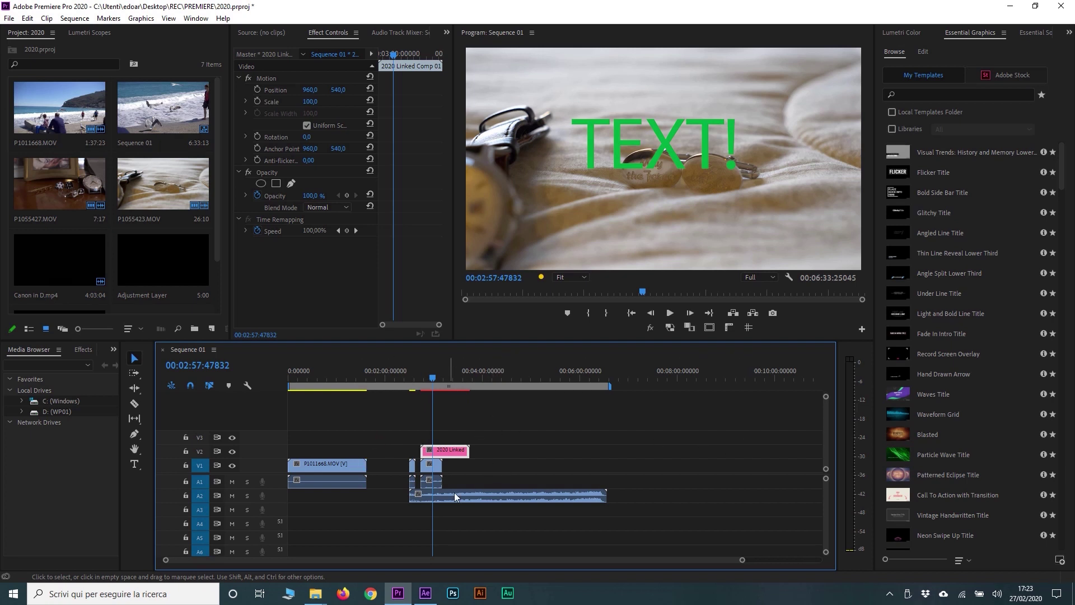
left_click(426, 594)
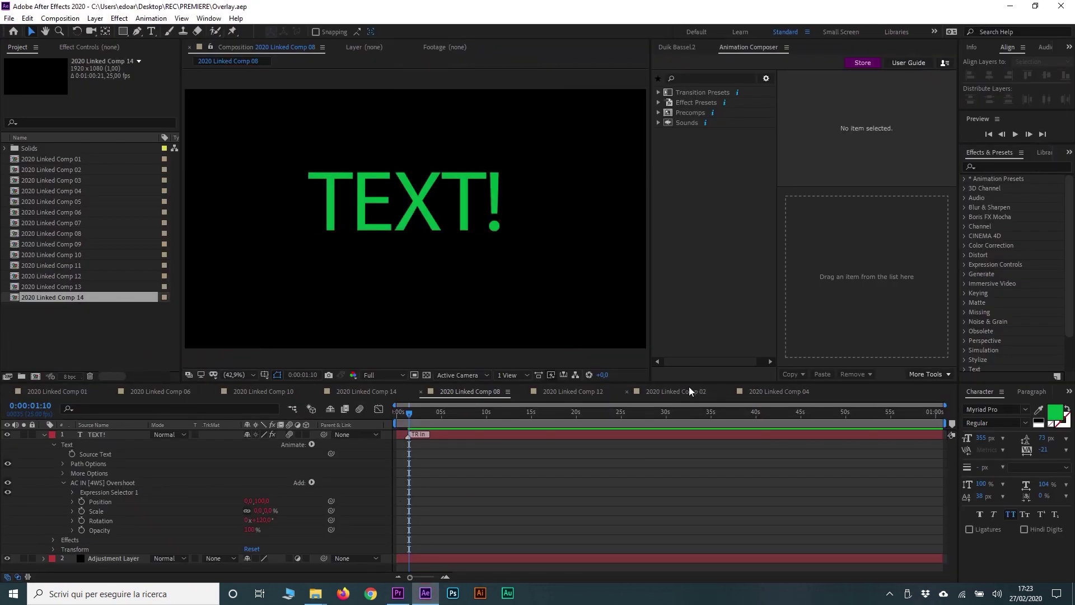
left_click(397, 593)
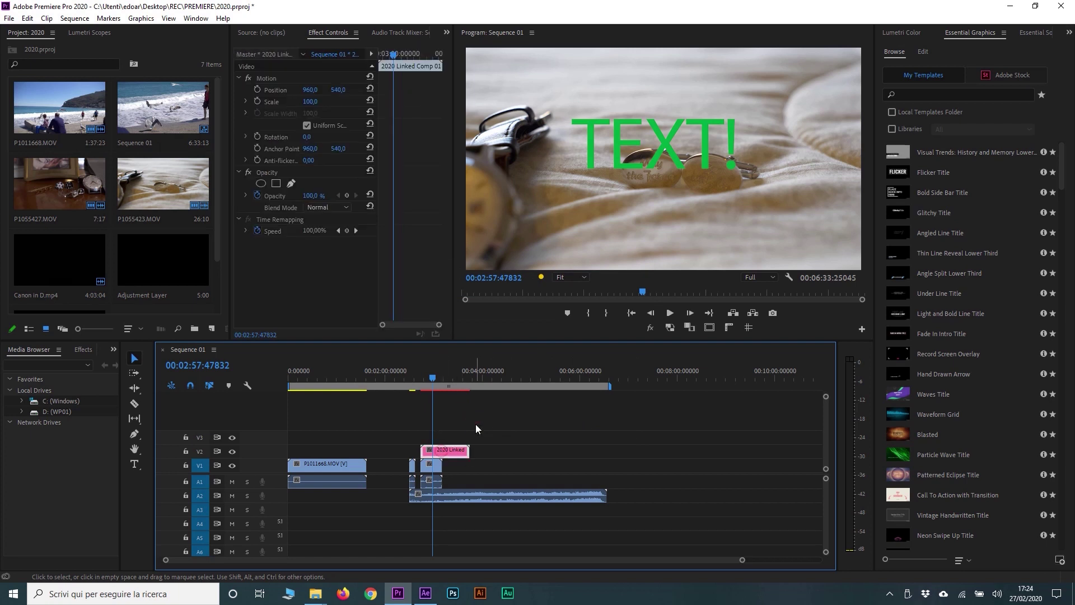
double_click(446, 450)
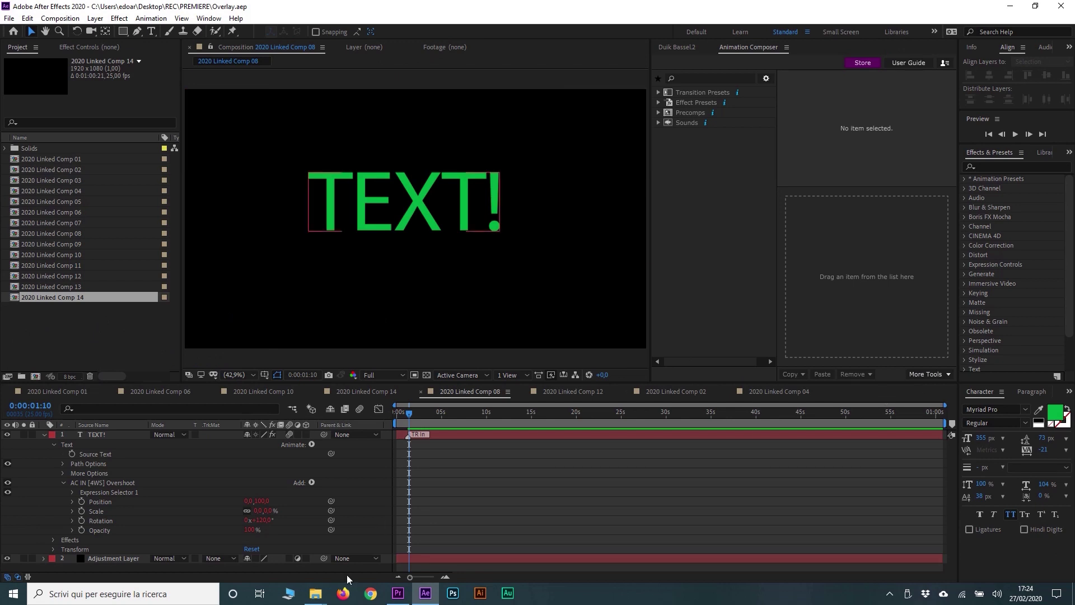
Use Edit Original on the 2020 Linked clip to open 2020 Linked Comp 01 in After Effects.
left_click(398, 593)
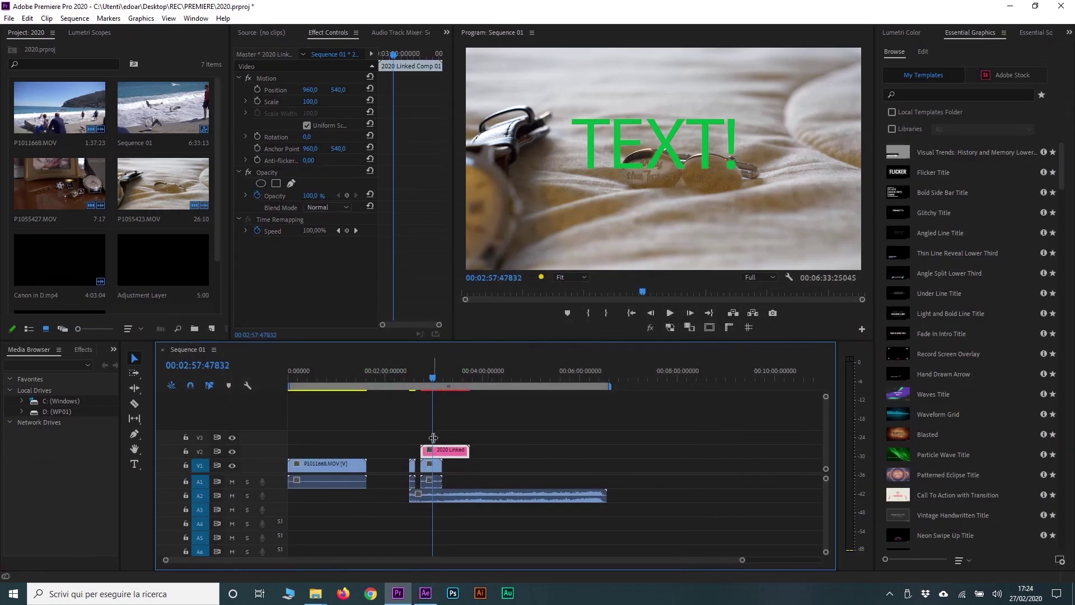
left_click(488, 435)
left_click(449, 454)
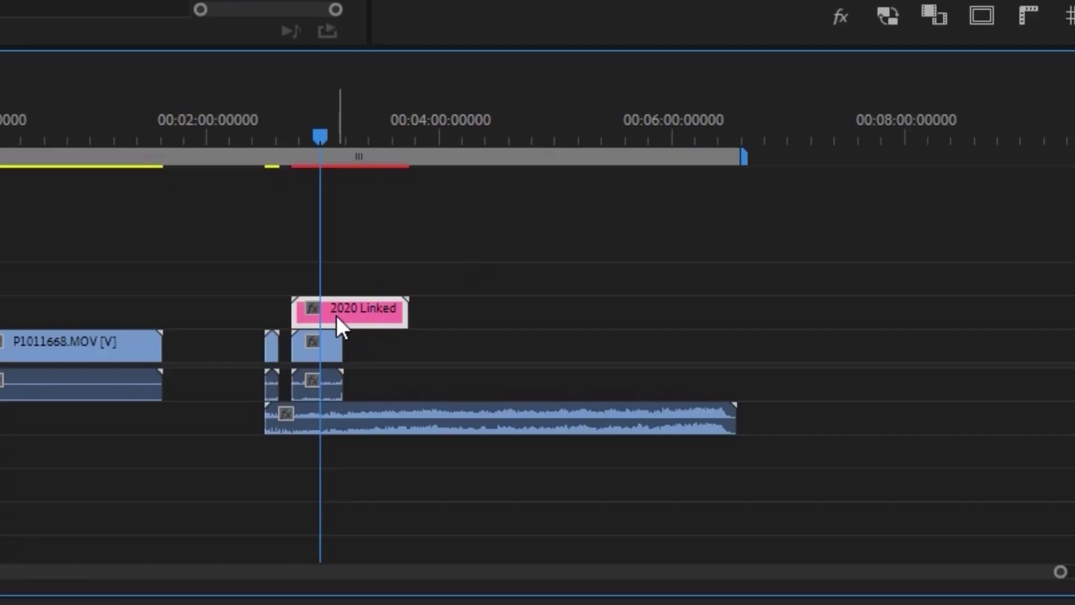
right_click(335, 315)
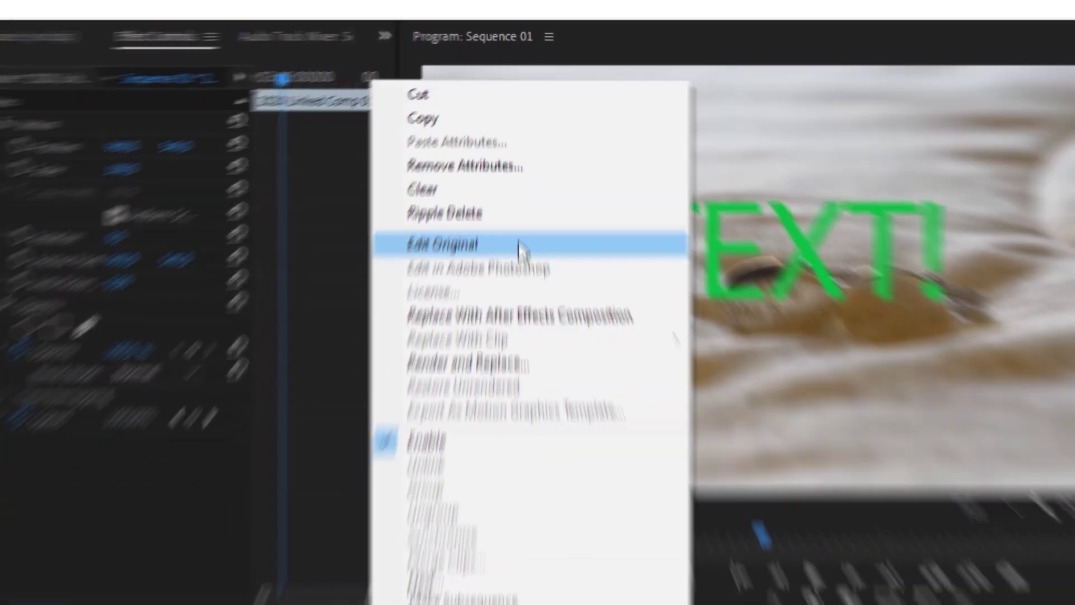
left_click(519, 296)
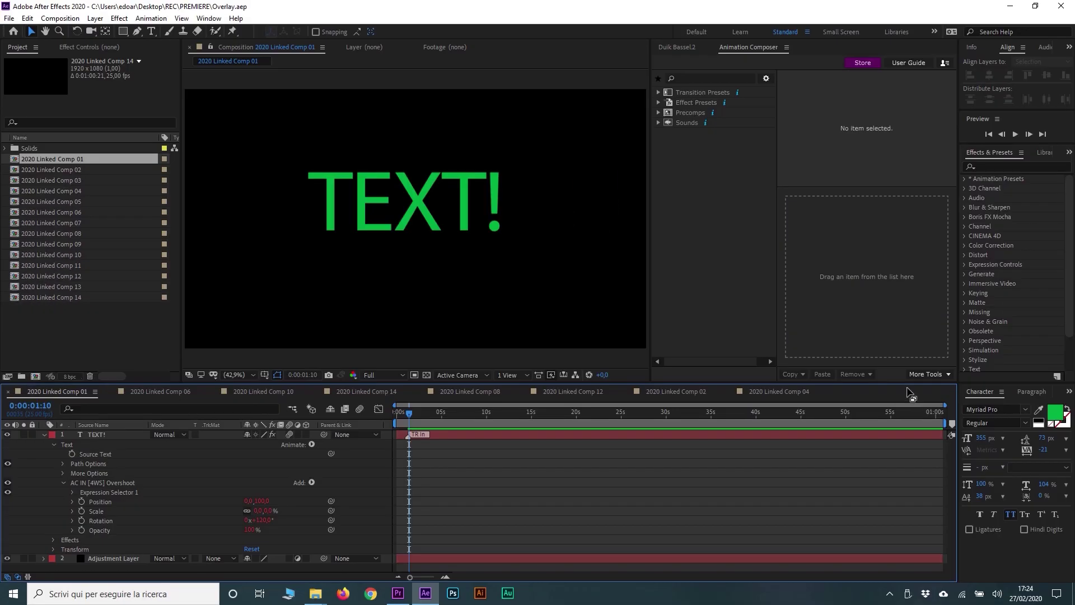
Return from After Effects to Premiere Pro, where the TEXT! overlay shows over the watch footage.
left_click(398, 592)
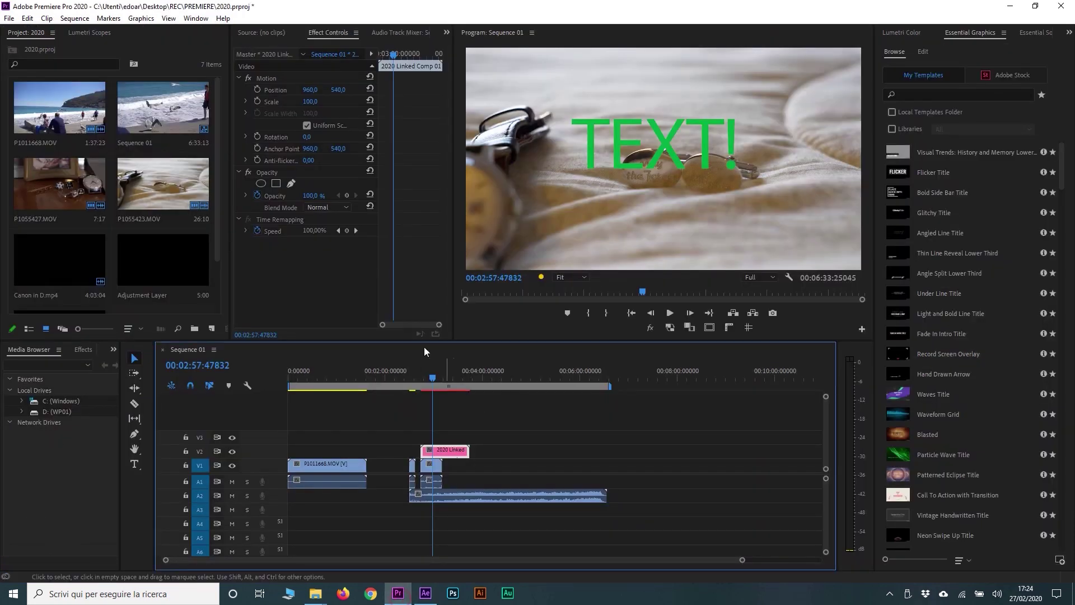
left_click(425, 593)
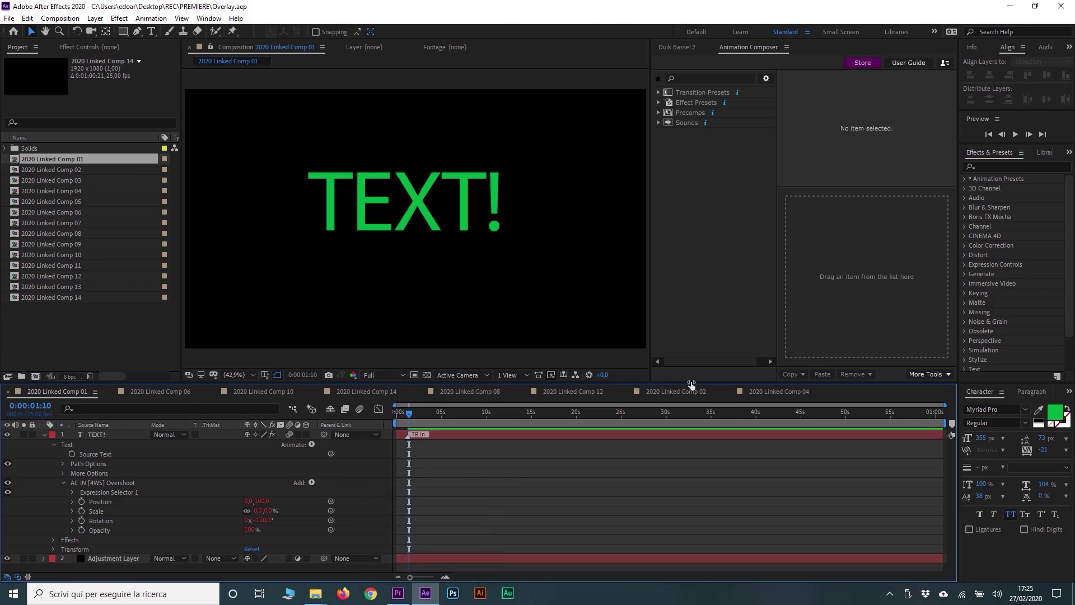
key("alt+Tab")
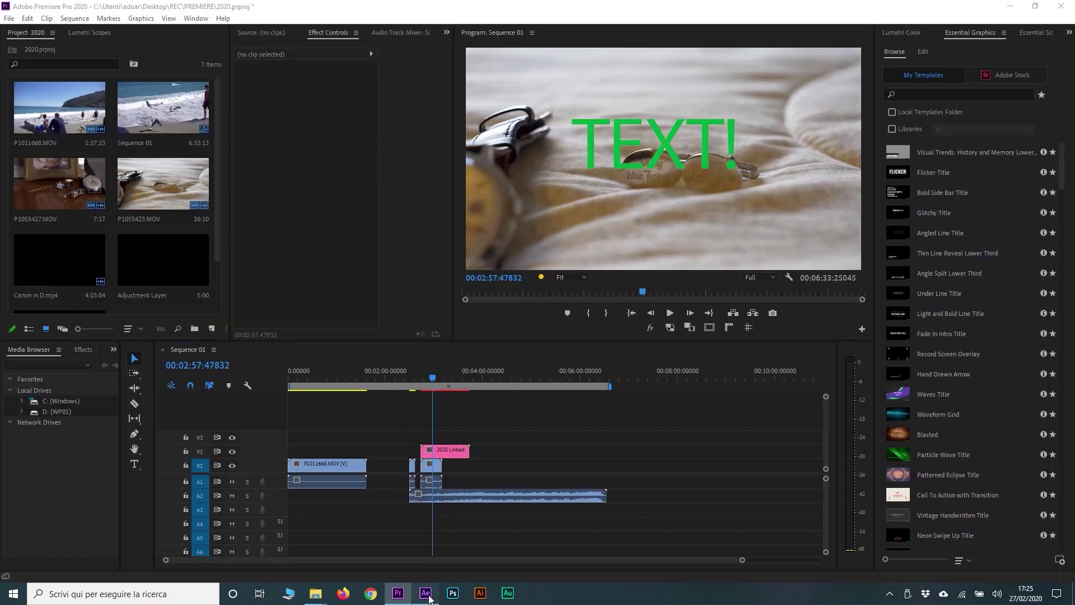
Run Reveal in Project on the short V1 clip to find P1055423.MOV in the Project panel.
left_click(426, 594)
left_click(427, 595)
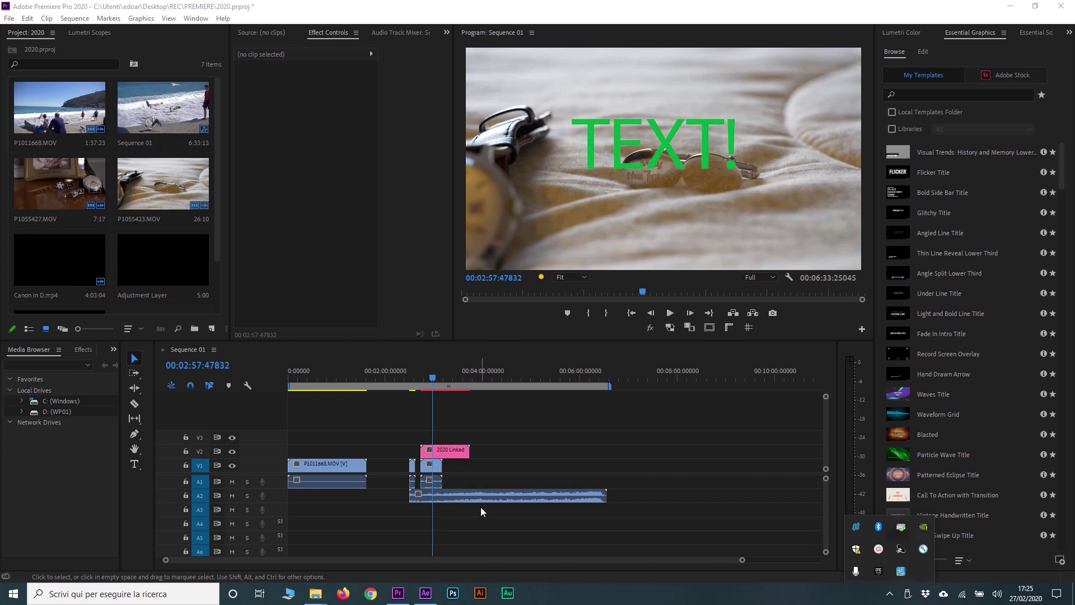
left_click(438, 487)
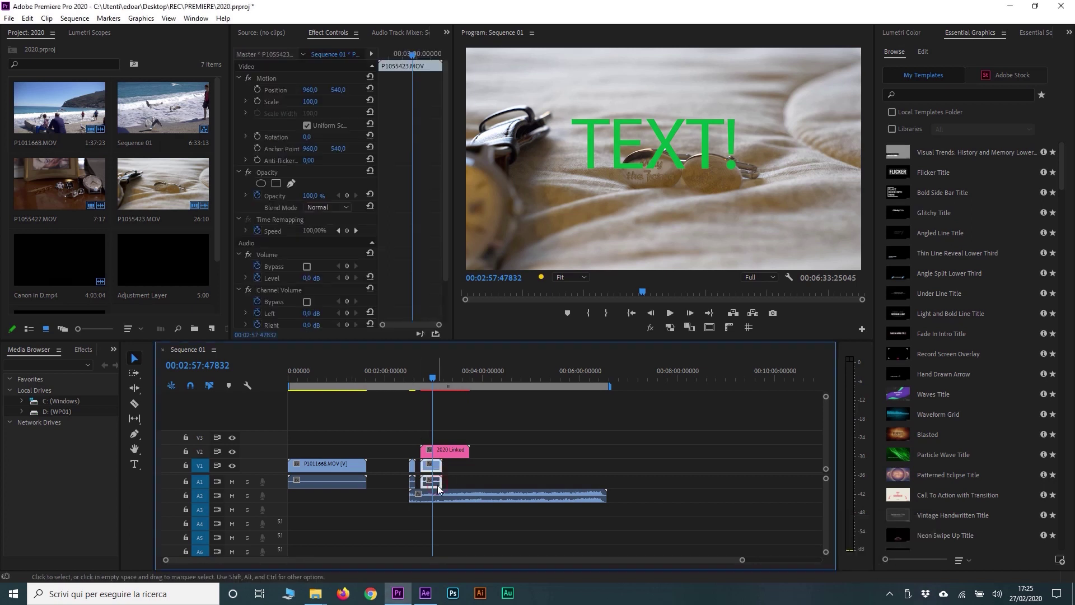
left_click(497, 472)
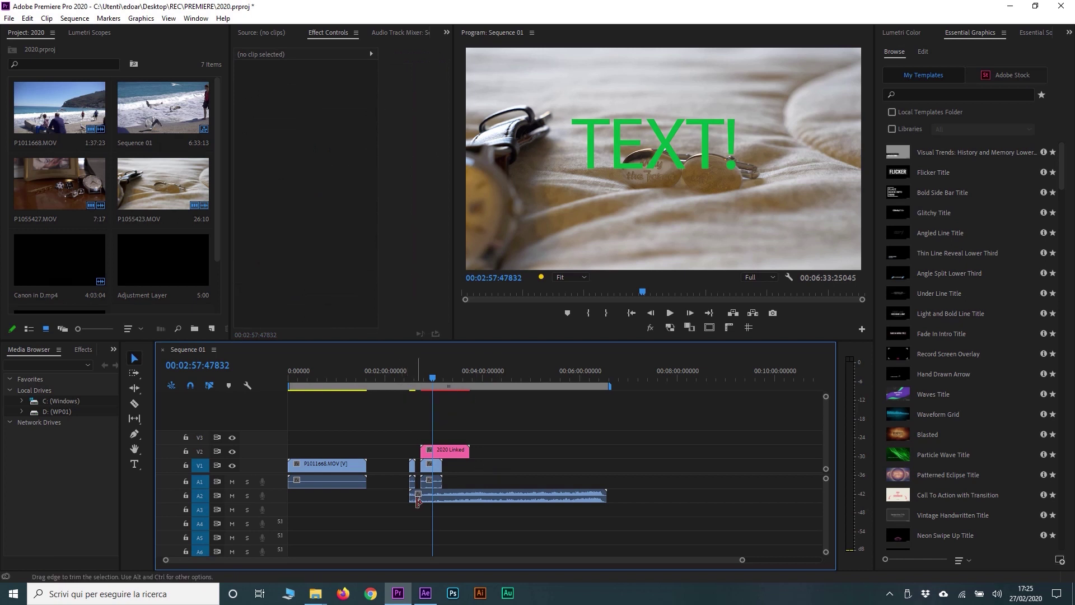
left_click(436, 468)
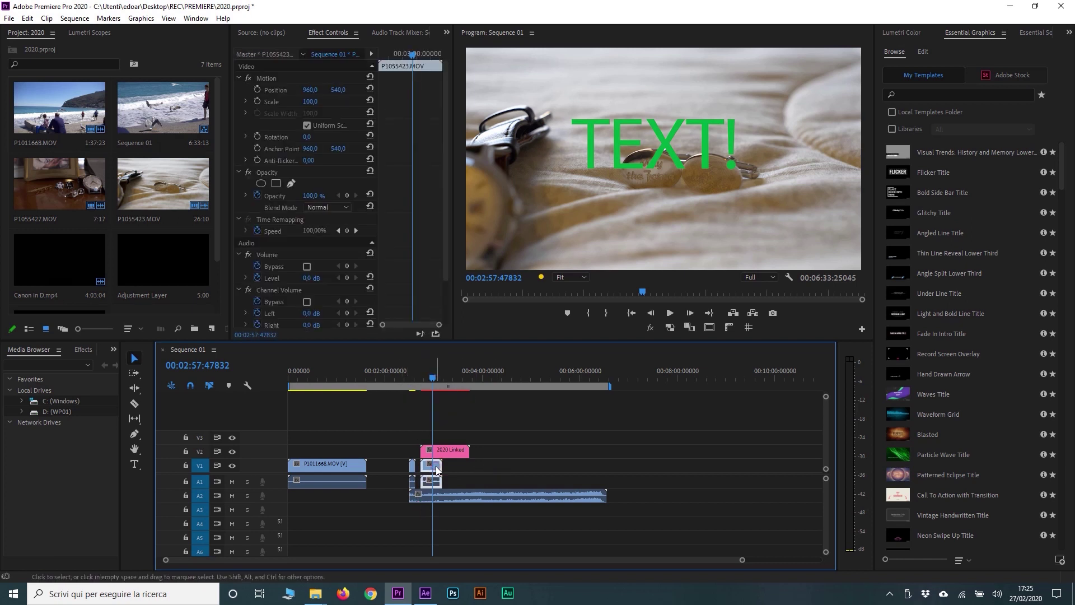
right_click(430, 468)
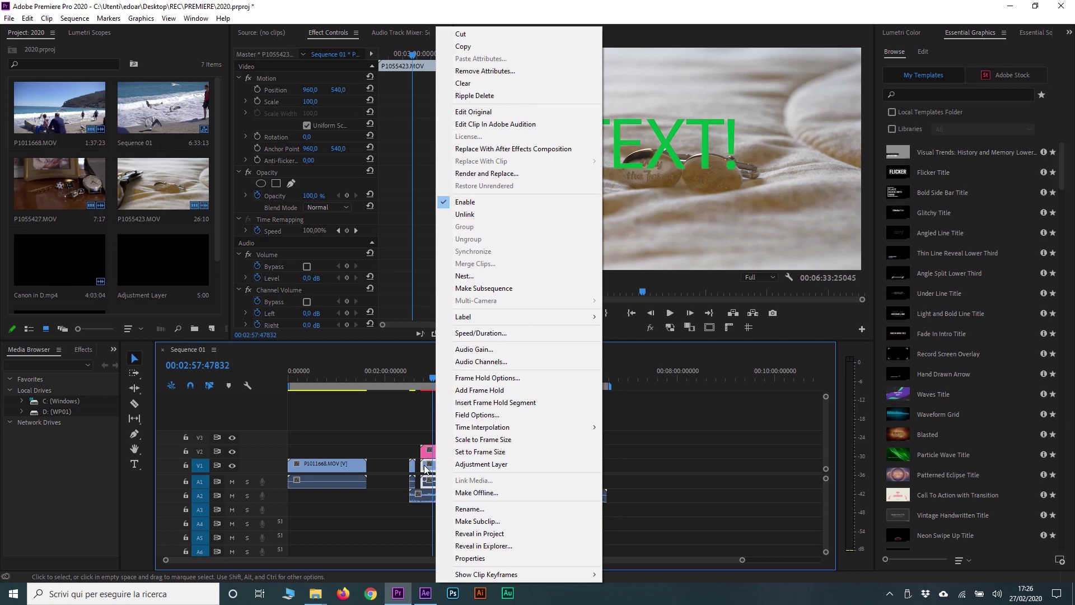
left_click(423, 468)
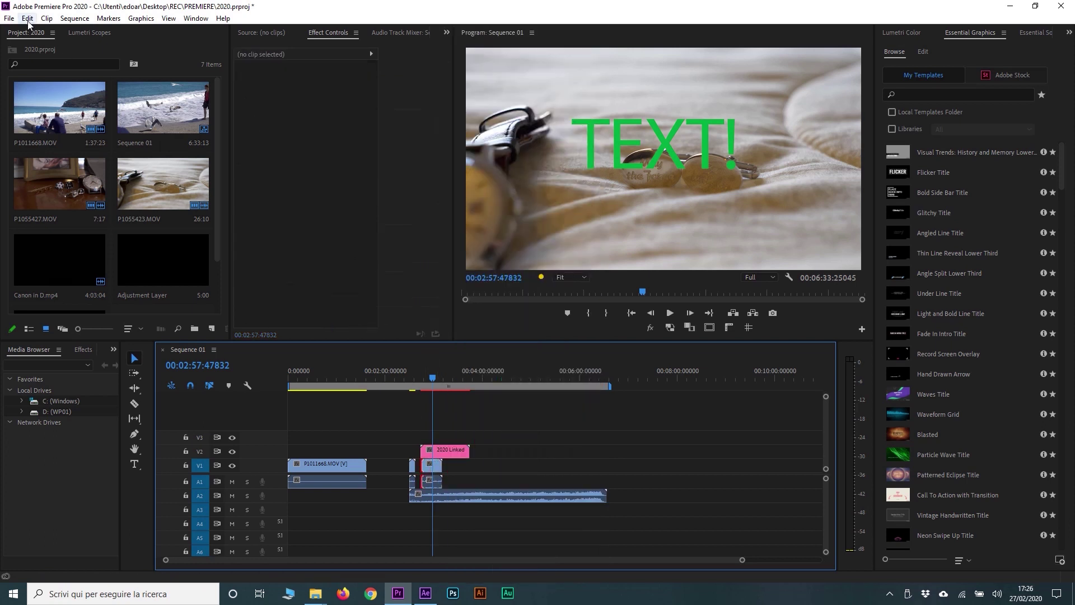
left_click(215, 110)
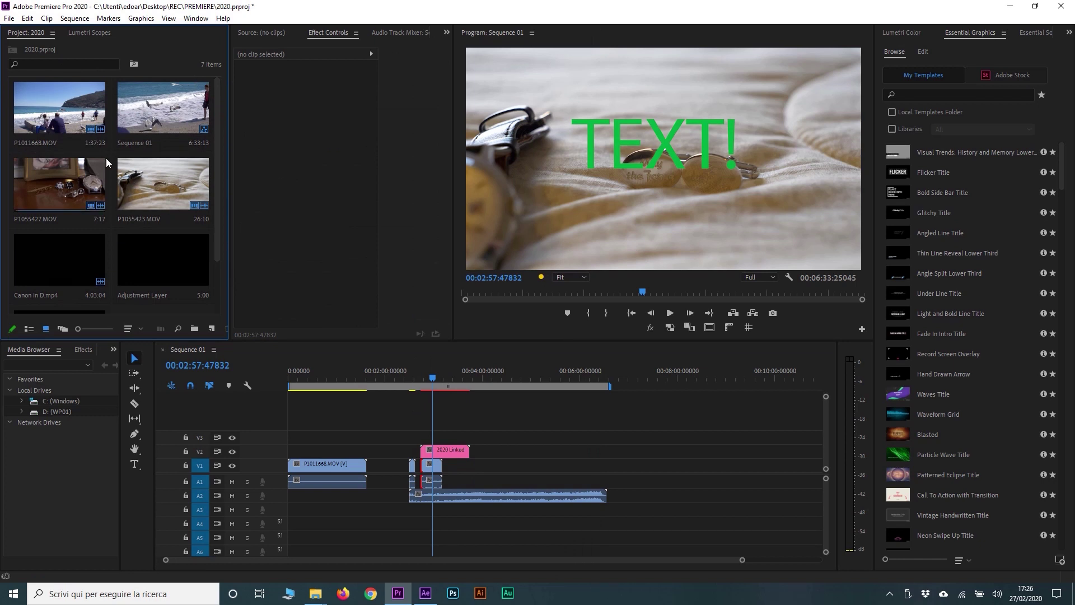
right_click(432, 466)
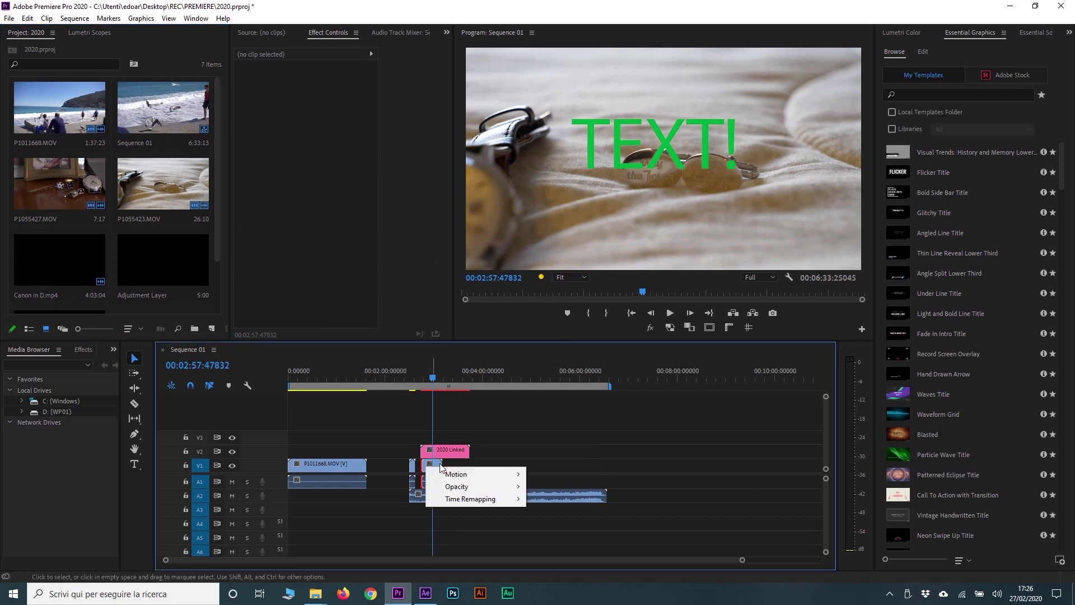
key("Escape")
right_click(435, 455)
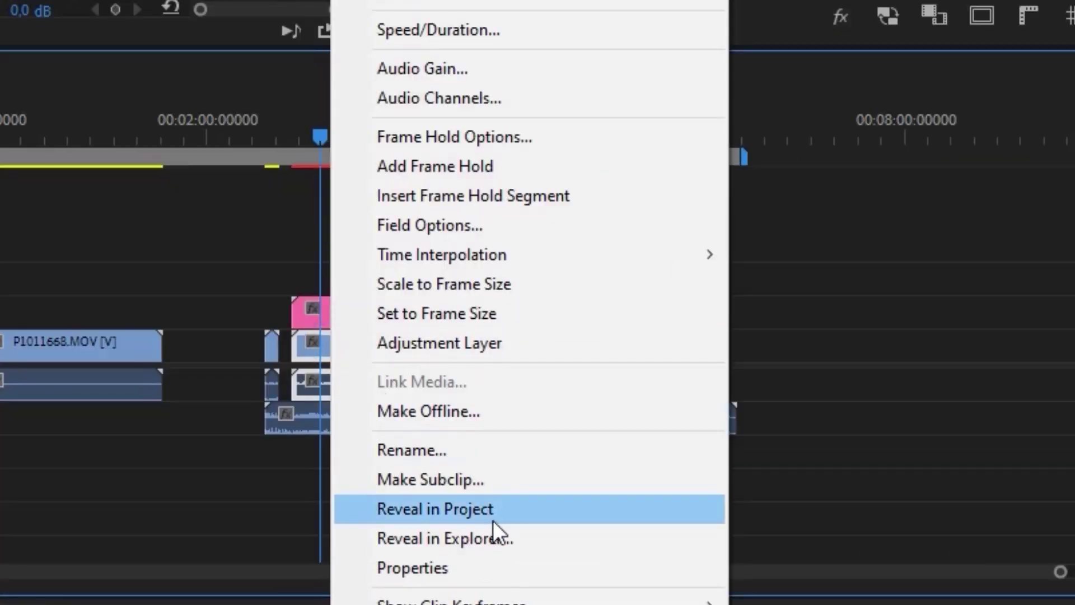
left_click(509, 515)
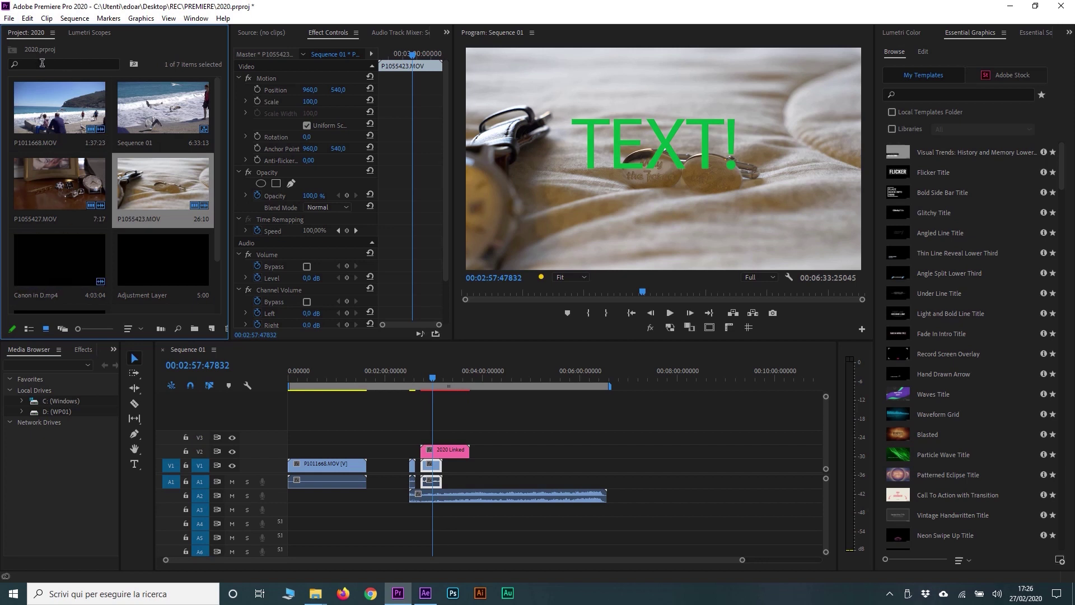
right_click(430, 465)
right_click(434, 465)
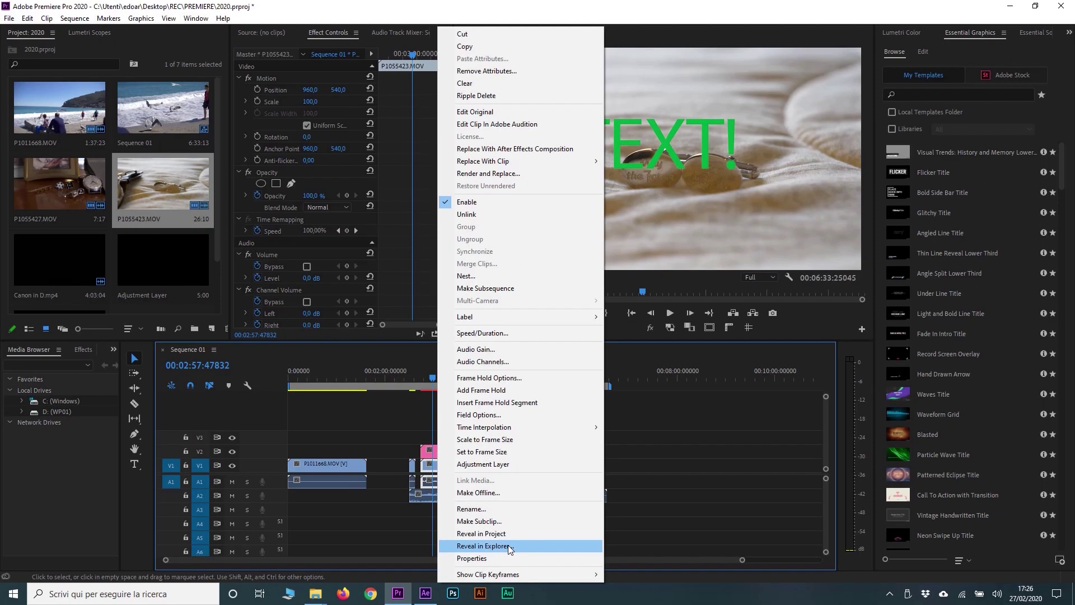
left_click(509, 546)
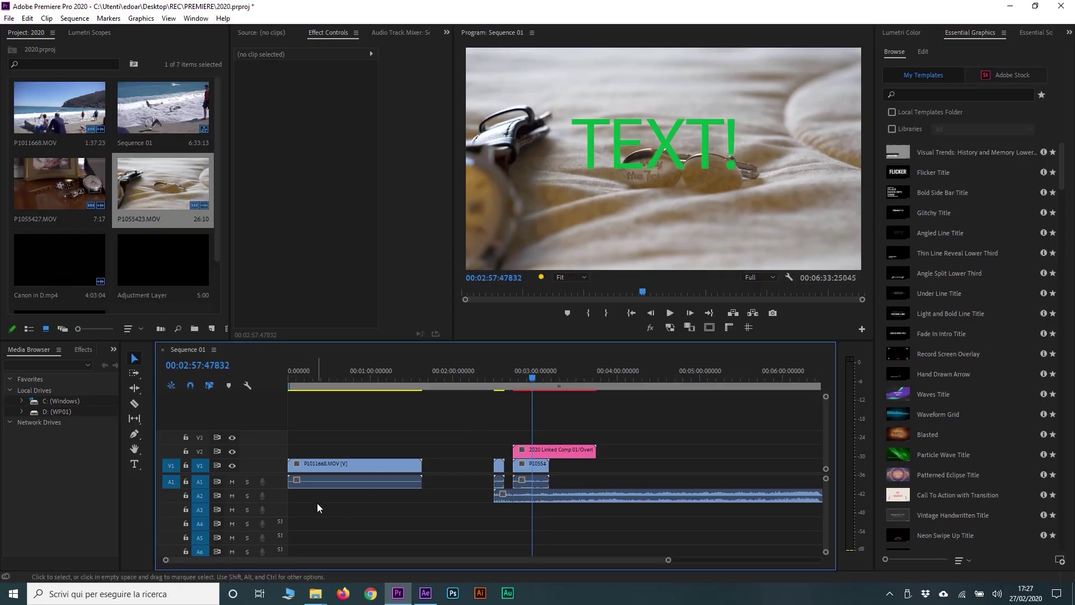
Drag P1011668.MOV above the existing tracks, creating new track V6 and audio track A7.
left_click(72, 108)
left_click_drag(72, 109, 484, 412)
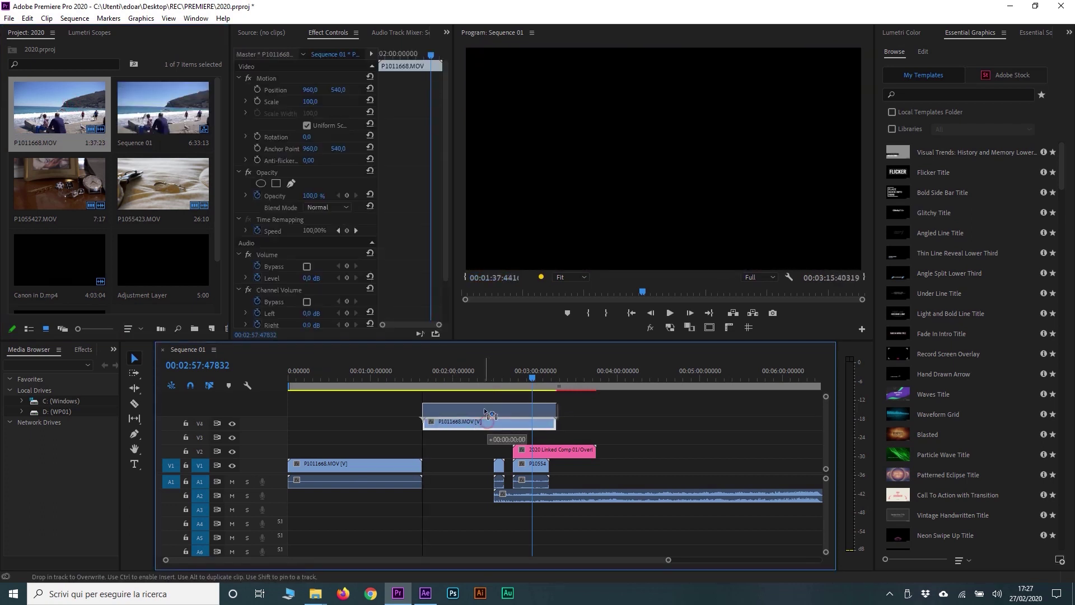
left_click_drag(484, 410, 485, 408)
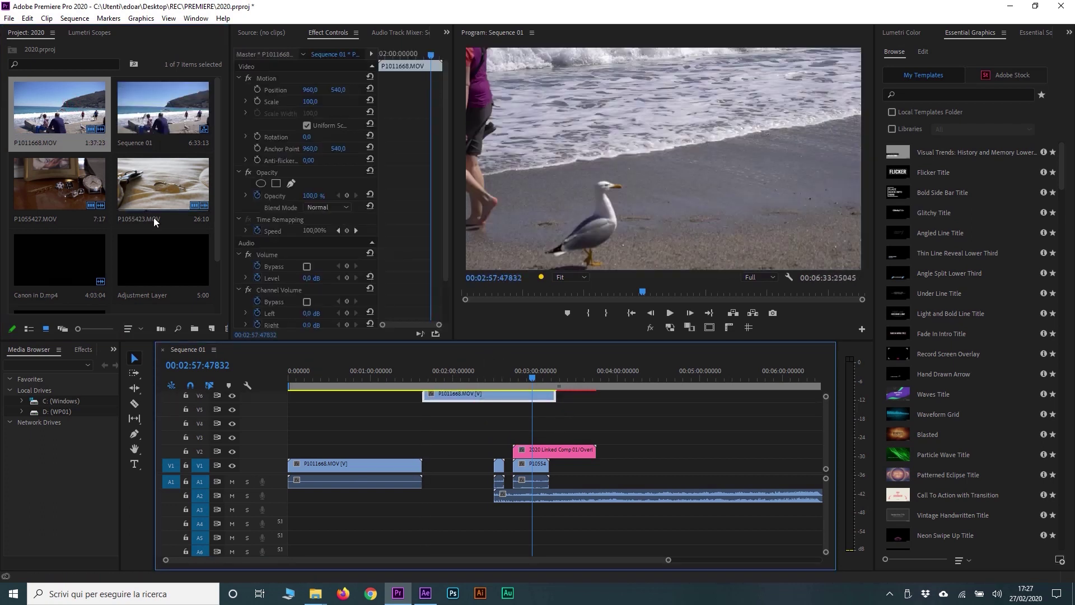
mouse_move(518, 496)
left_mouse_down()
mouse_move(448, 538)
mouse_move(448, 552)
left_mouse_up()
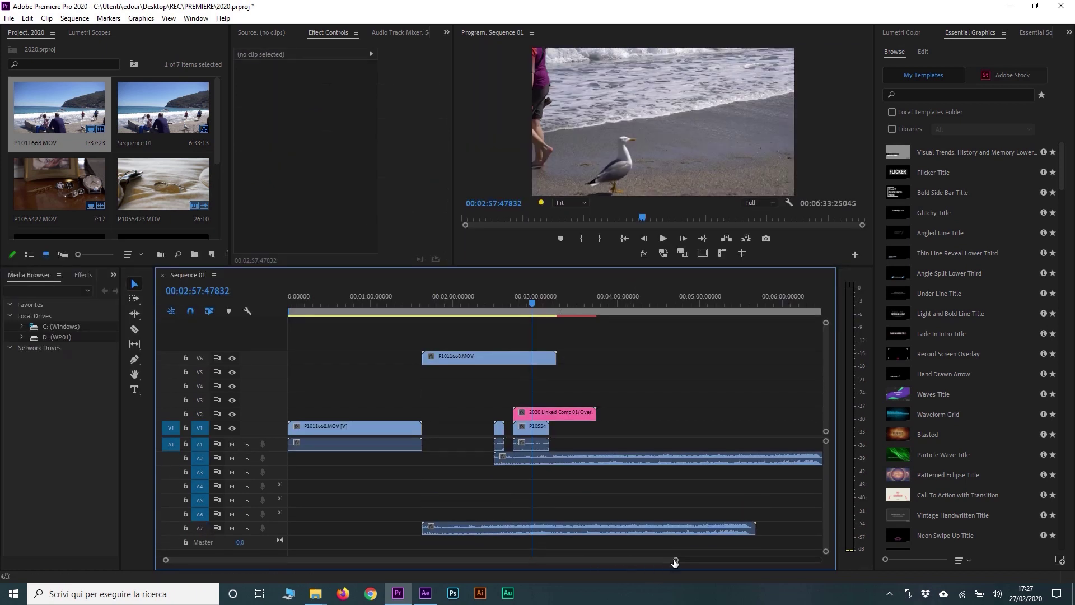
left_click_drag(675, 560, 709, 559)
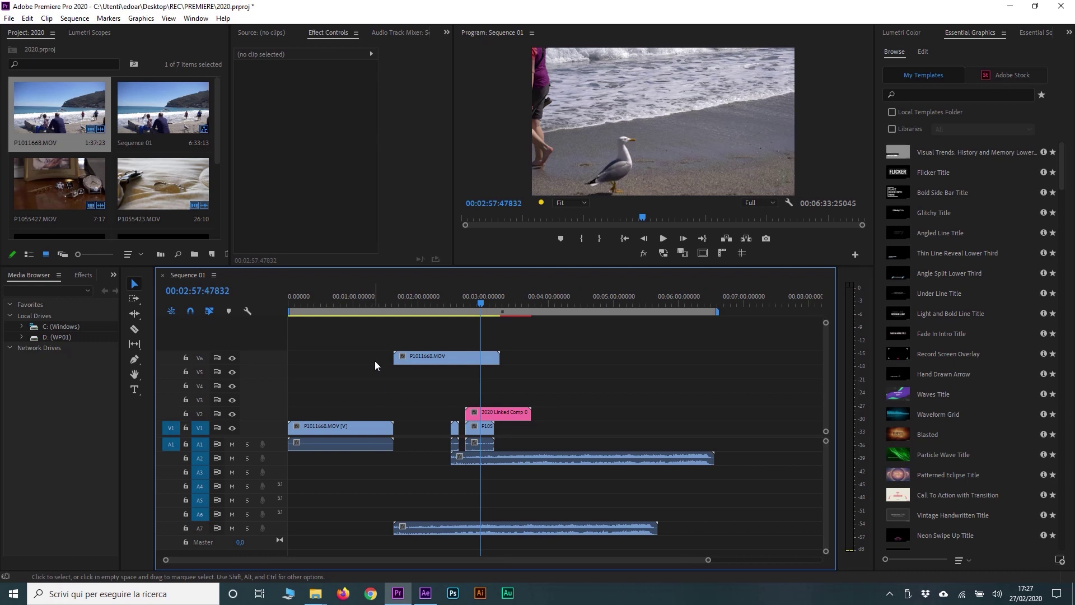
Move the Canon in D.mp4 audio clip from track A7 onto A3, shifted slightly later.
right_click(269, 372)
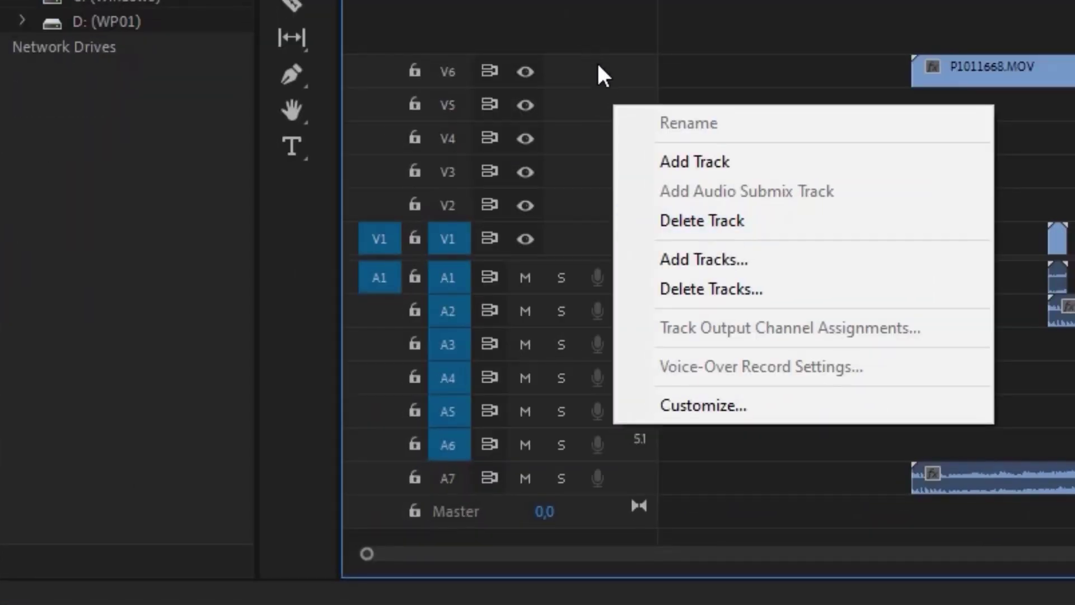
left_click(598, 66)
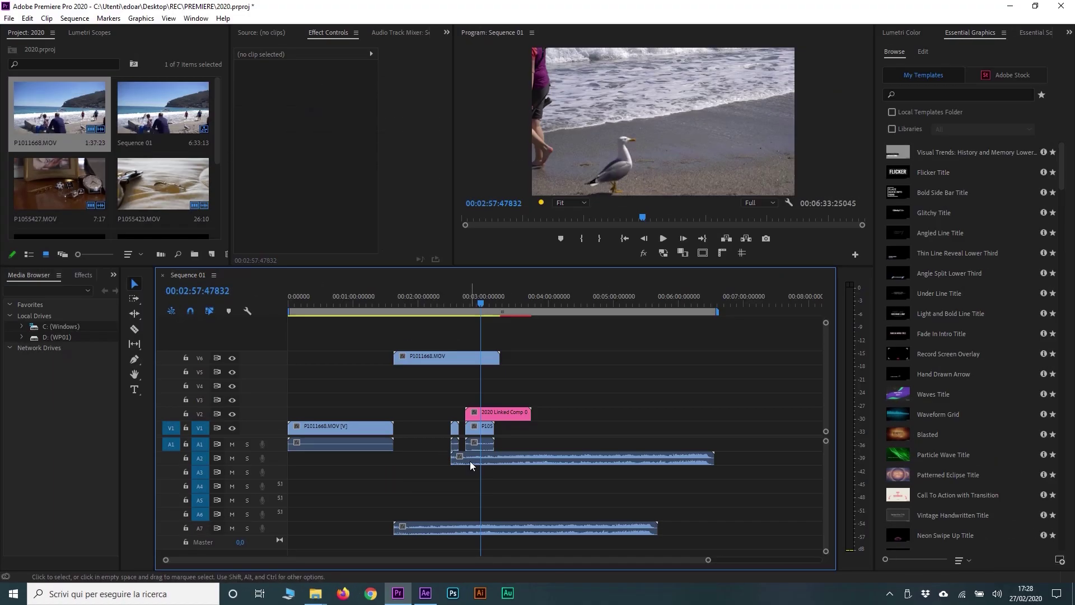
left_click(471, 458)
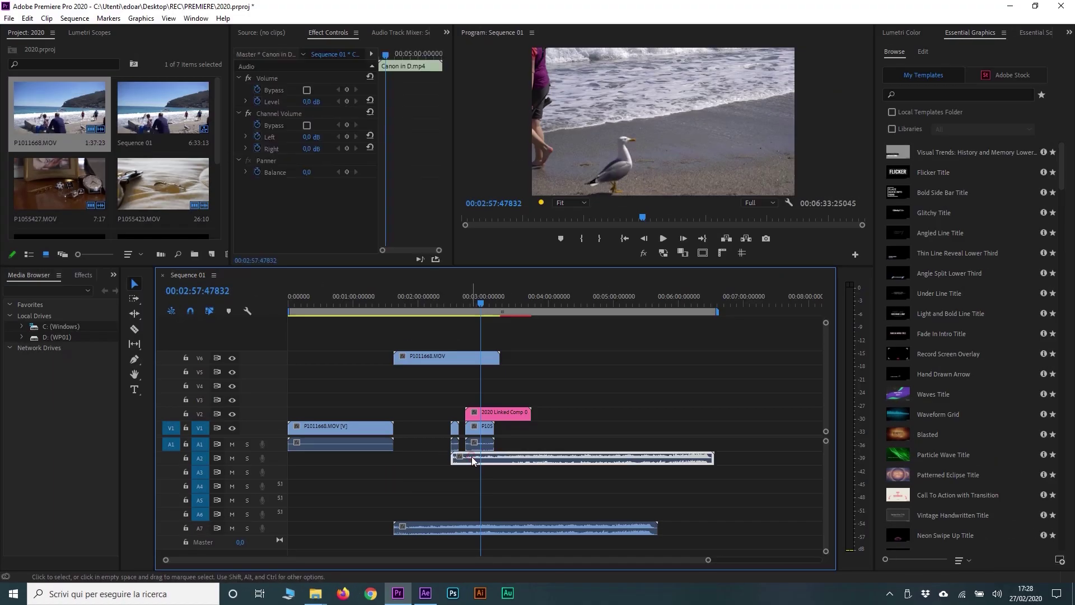
left_click_drag(459, 526, 454, 479)
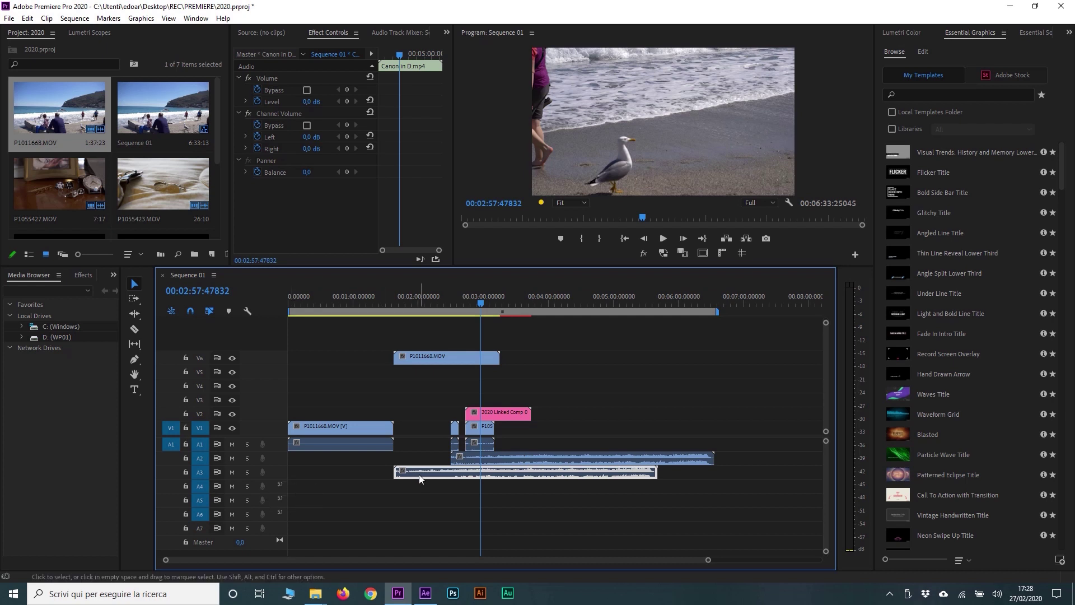
mouse_move(420, 473)
left_mouse_down()
mouse_move(413, 529)
mouse_move(435, 475)
left_mouse_up()
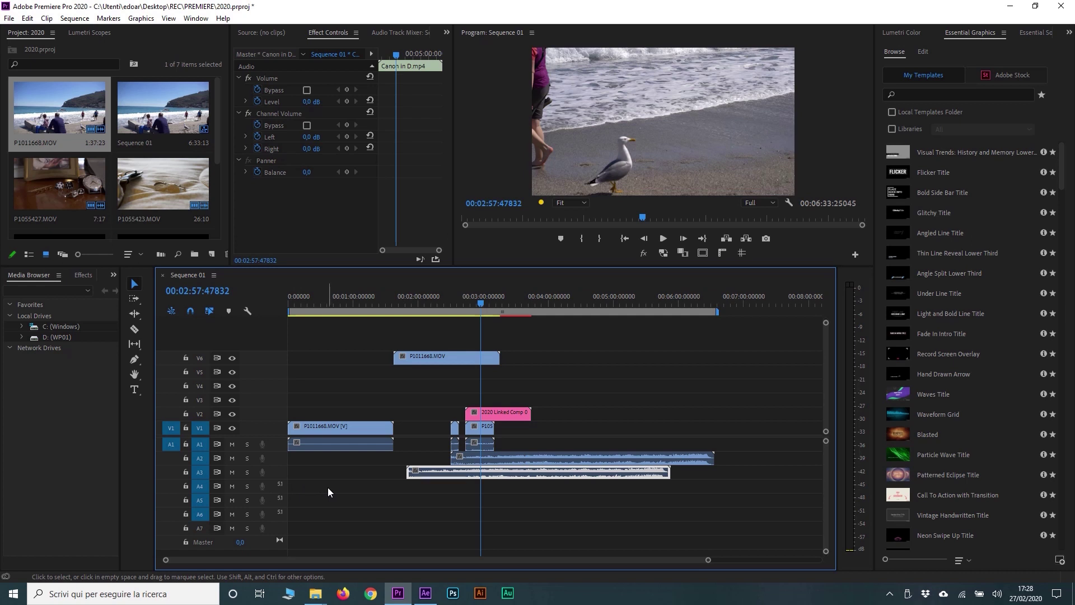
left_click_drag(421, 490, 421, 543)
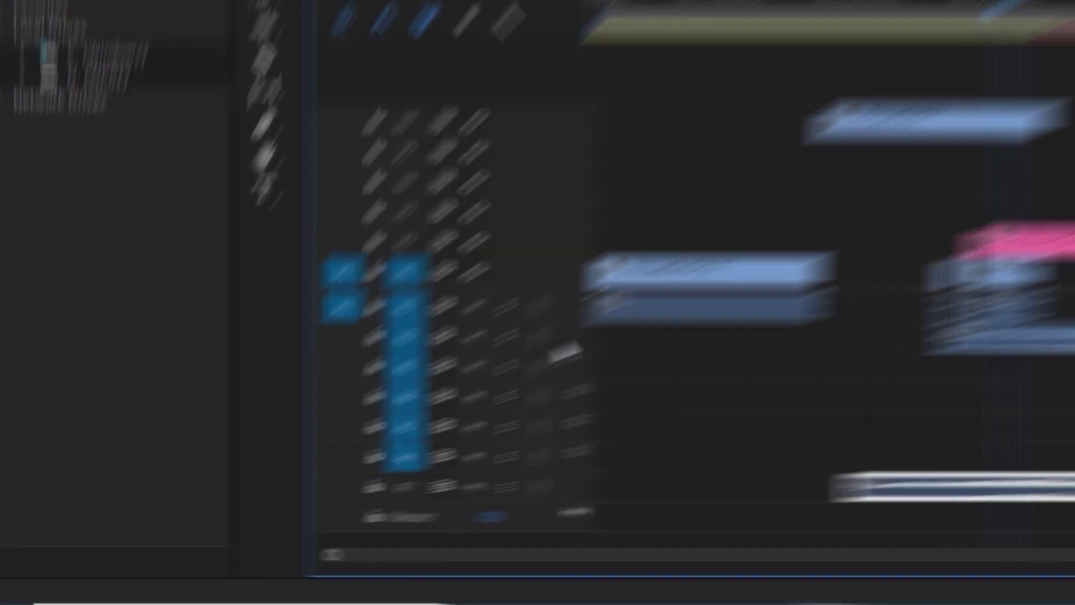
Delete Tracks with All Empty Tracks for both Video and Audio, leaving V1–V3 and A1–A3.
right_click(274, 465)
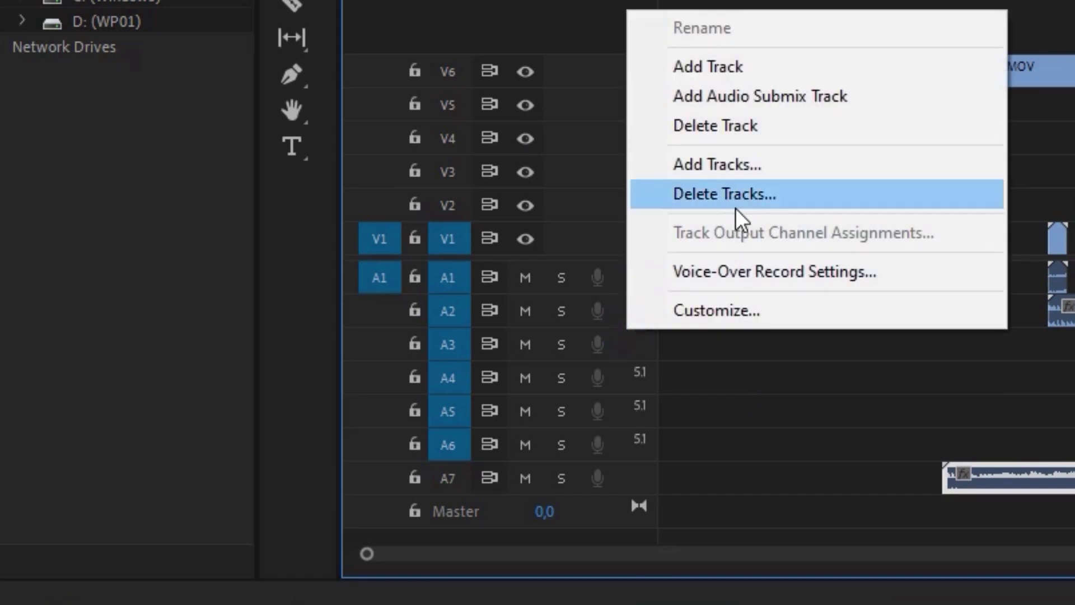
left_click(781, 203)
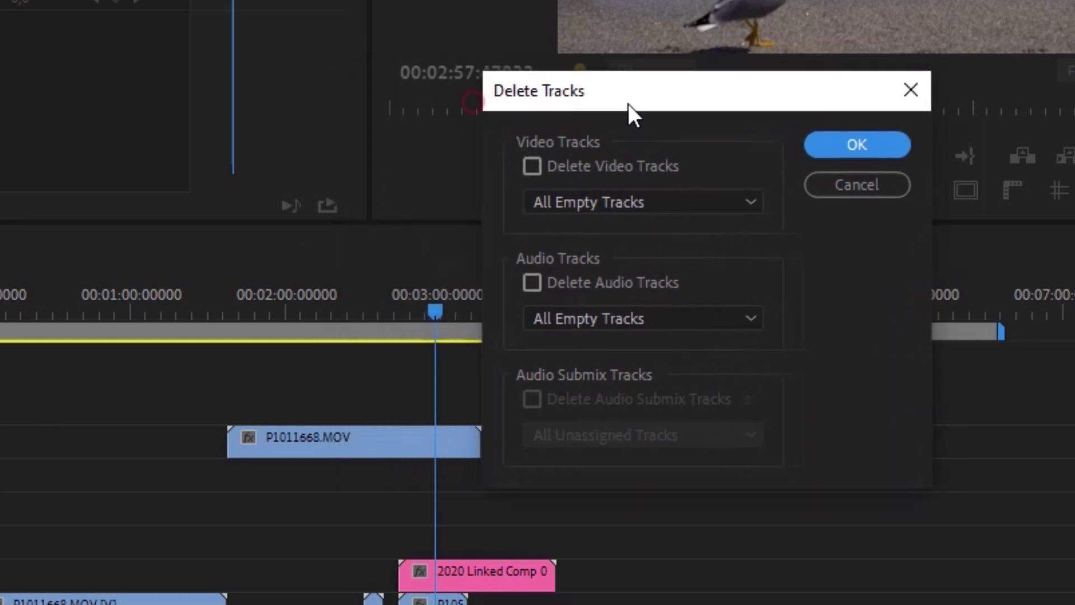
left_click_drag(475, 102, 647, 98)
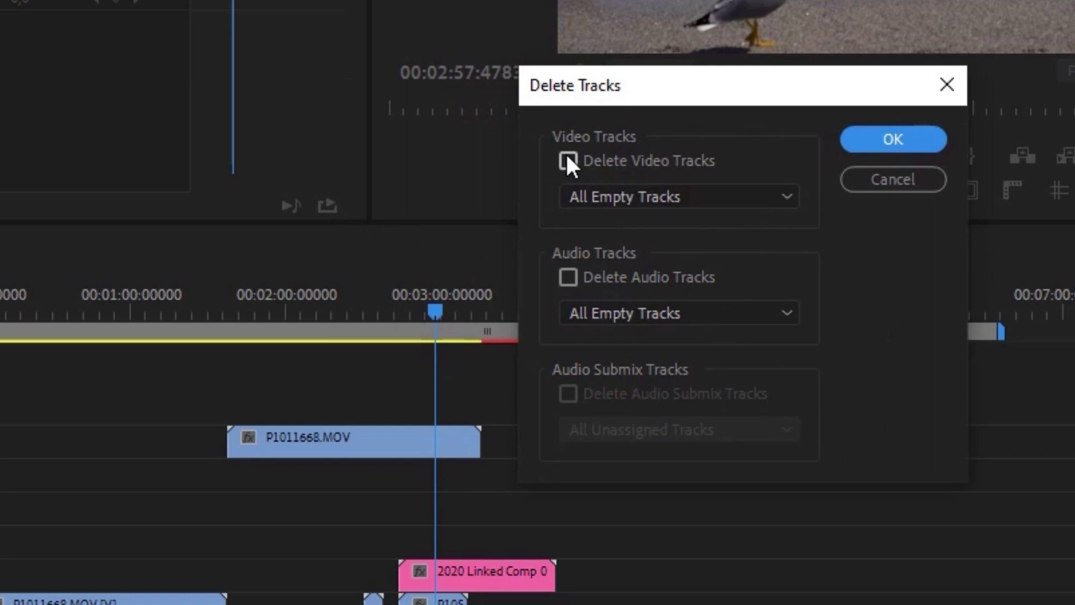
left_click(567, 160)
left_click(582, 196)
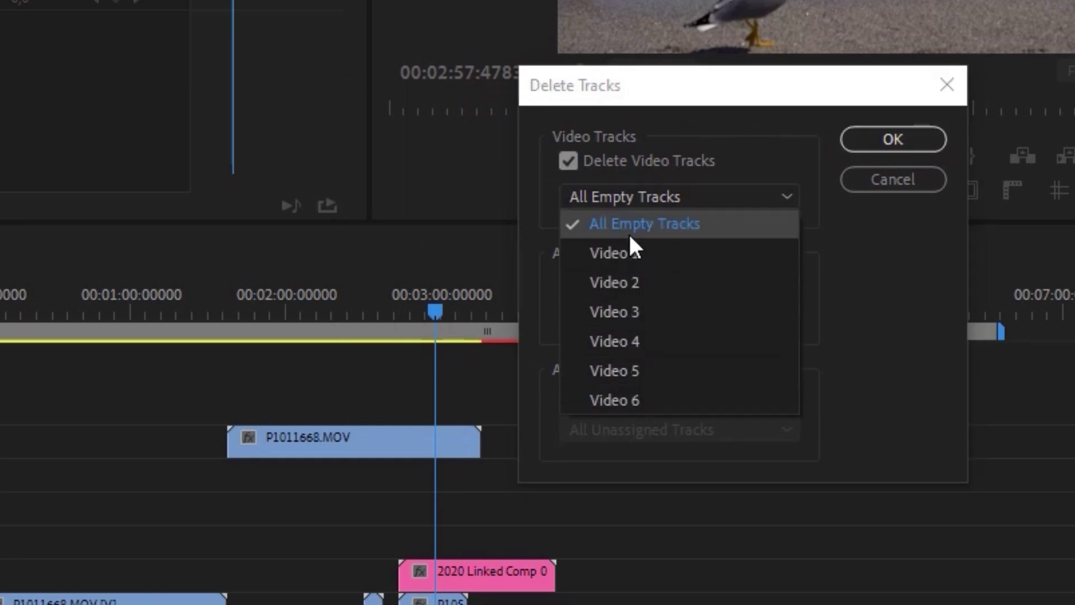
left_click(673, 223)
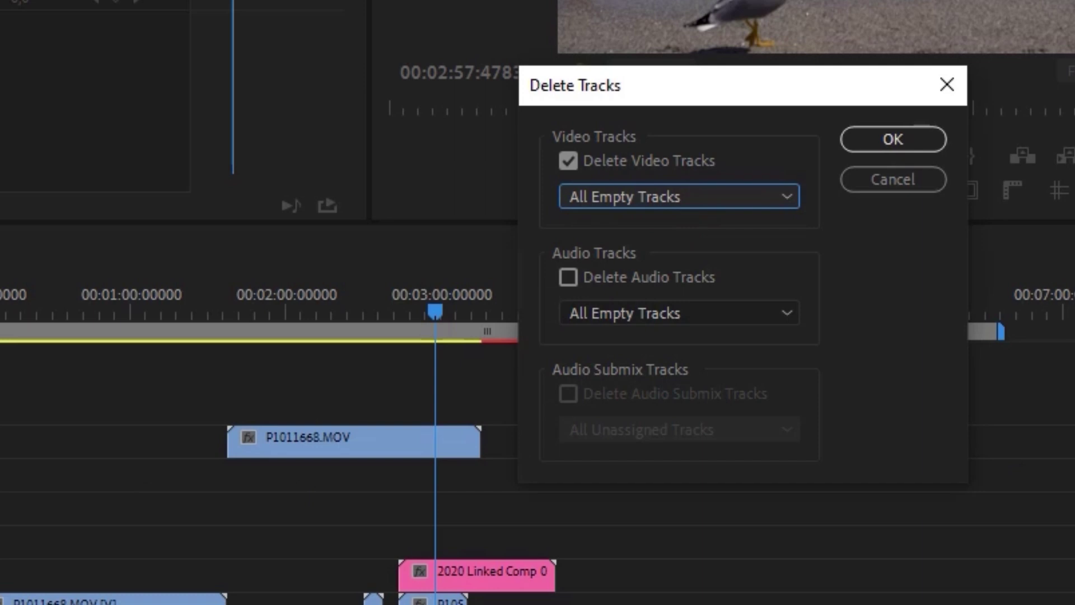
left_click(568, 277)
left_click(633, 313)
left_click(559, 315)
left_click(675, 231)
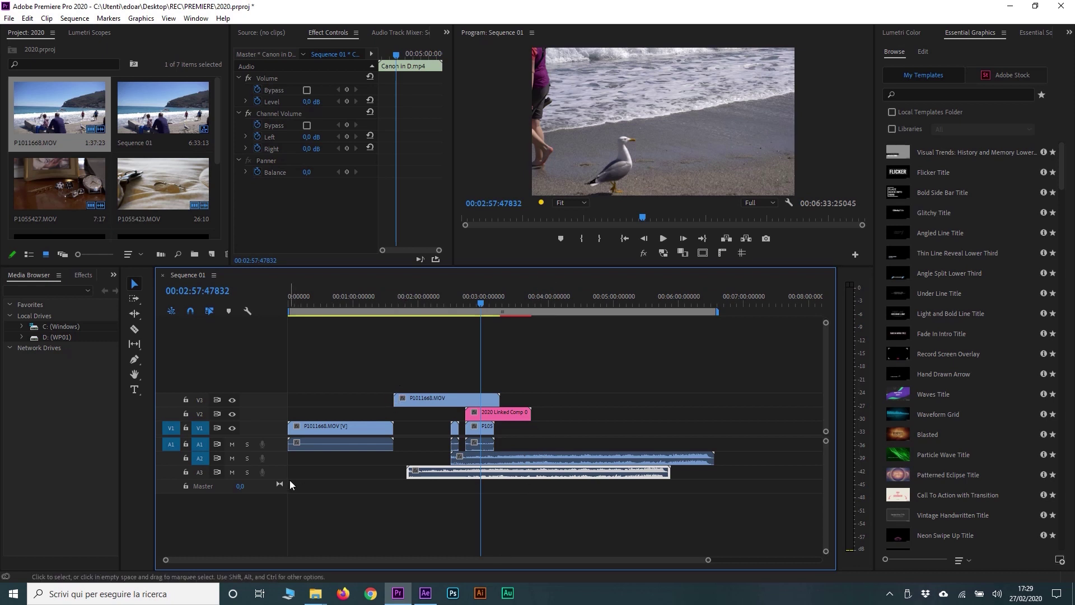
Give P1011668.MOV on V3 the CineSpace2383sRGB6bit Lumetri creative look and scale it to 133.
left_click(586, 374)
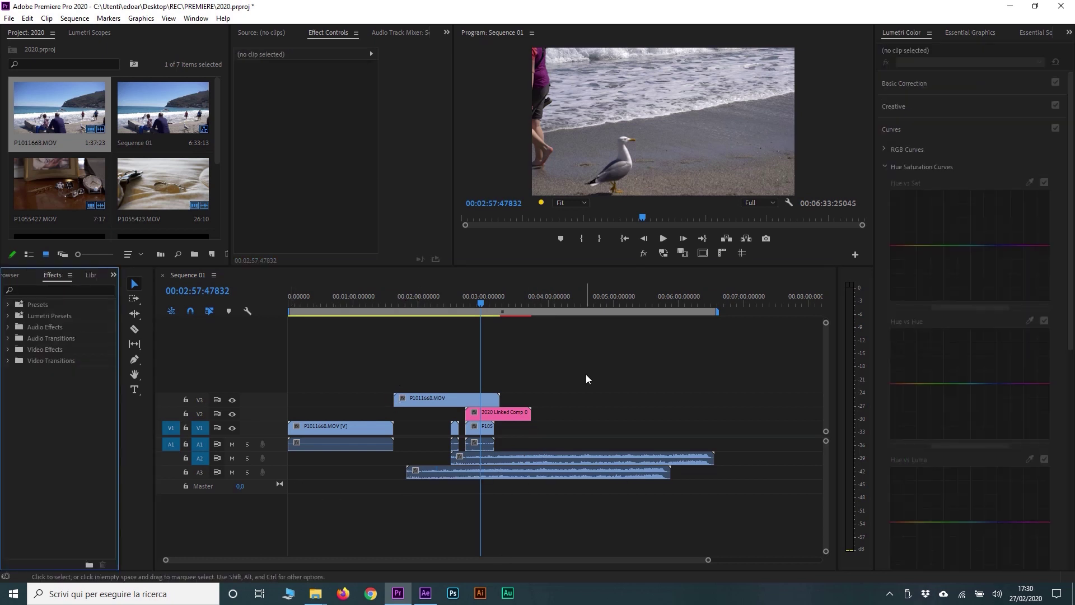
left_click(454, 307)
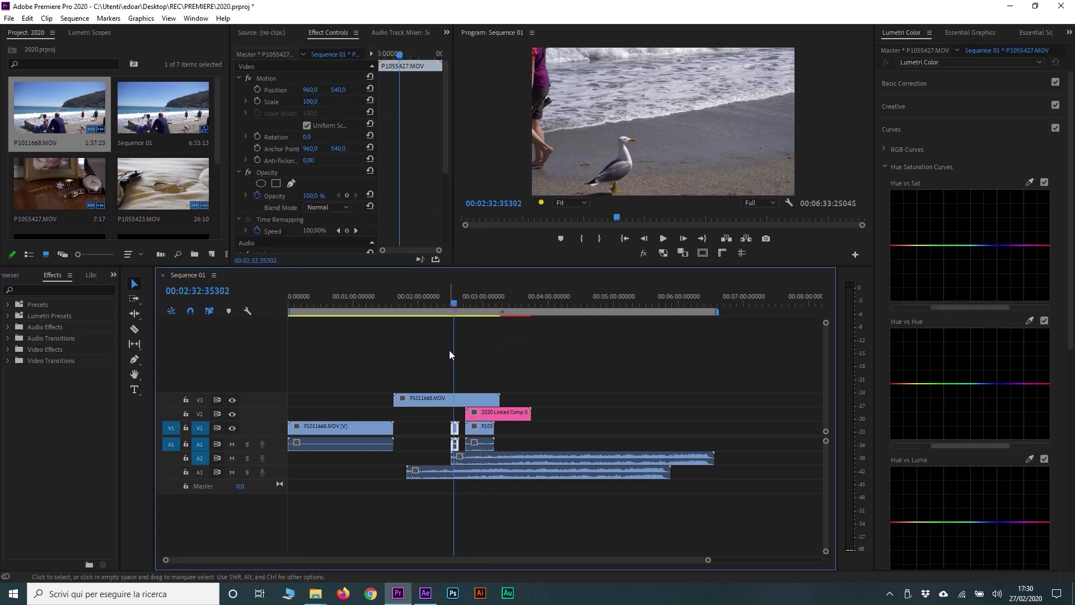
left_click(453, 398)
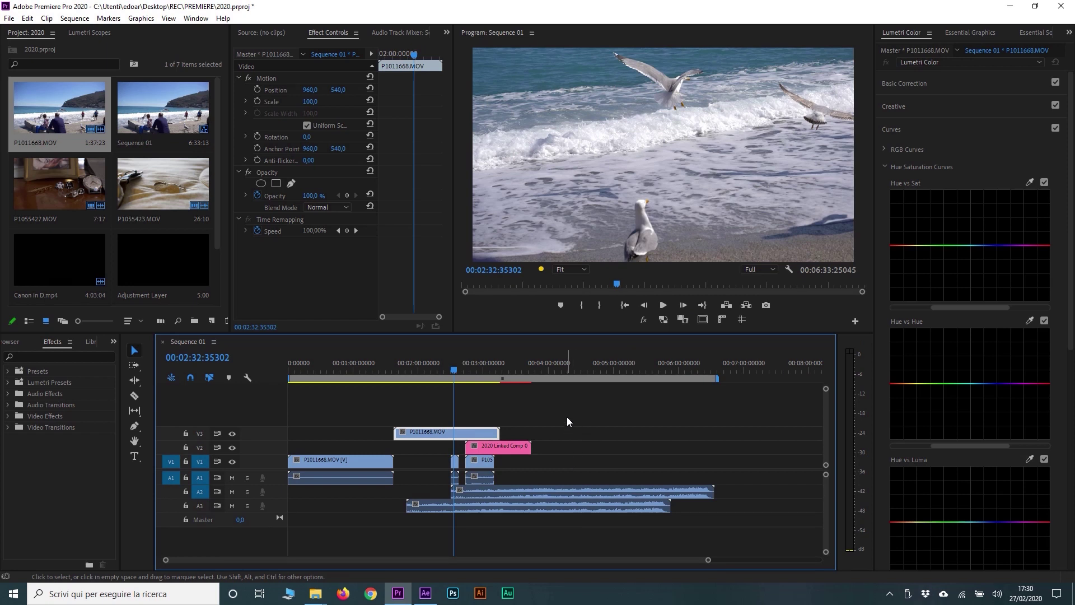
left_click(945, 84)
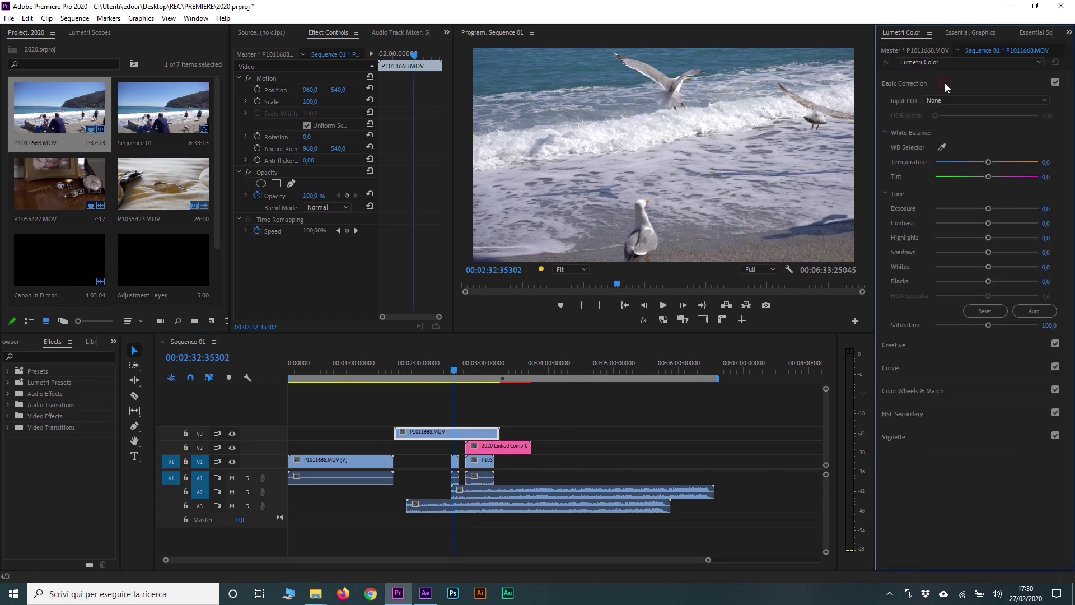
left_click(932, 348)
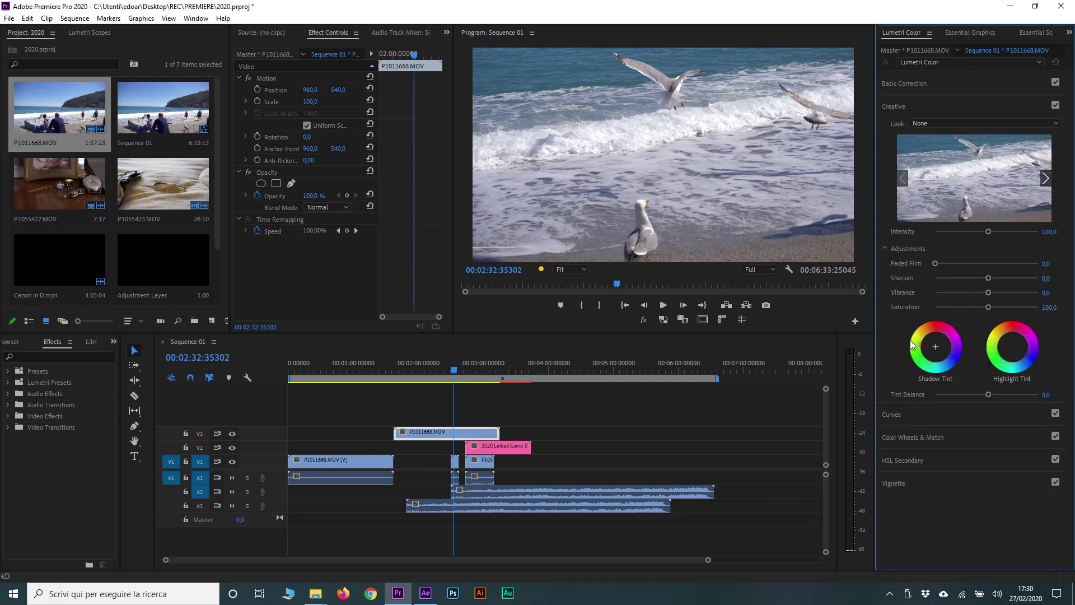
left_click(1042, 182)
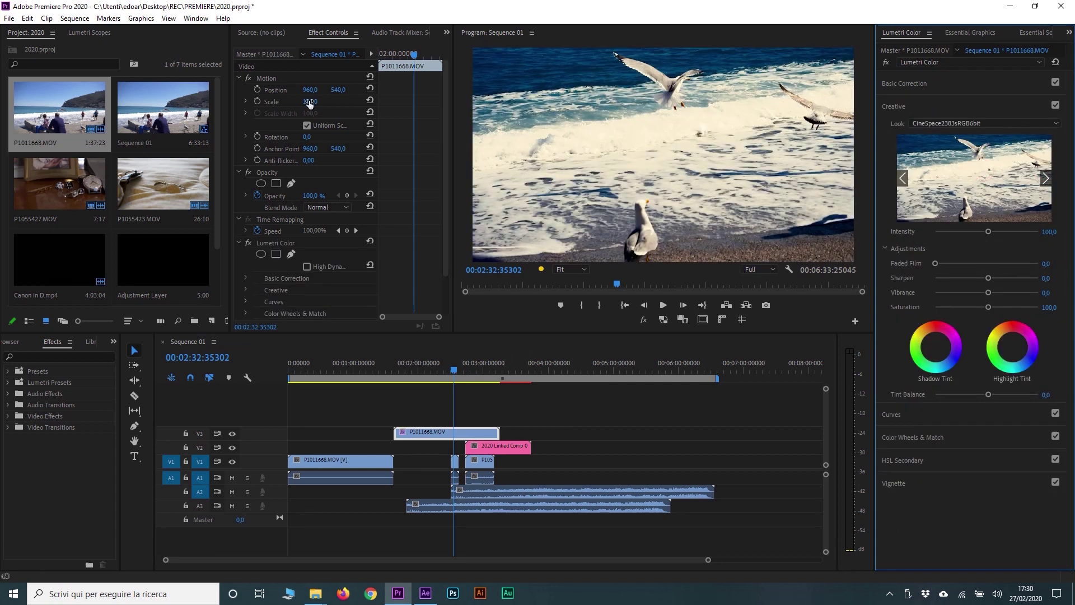
mouse_move(309, 102)
left_mouse_down()
mouse_move(352, 112)
mouse_move(314, 91)
mouse_move(245, 95)
left_mouse_up()
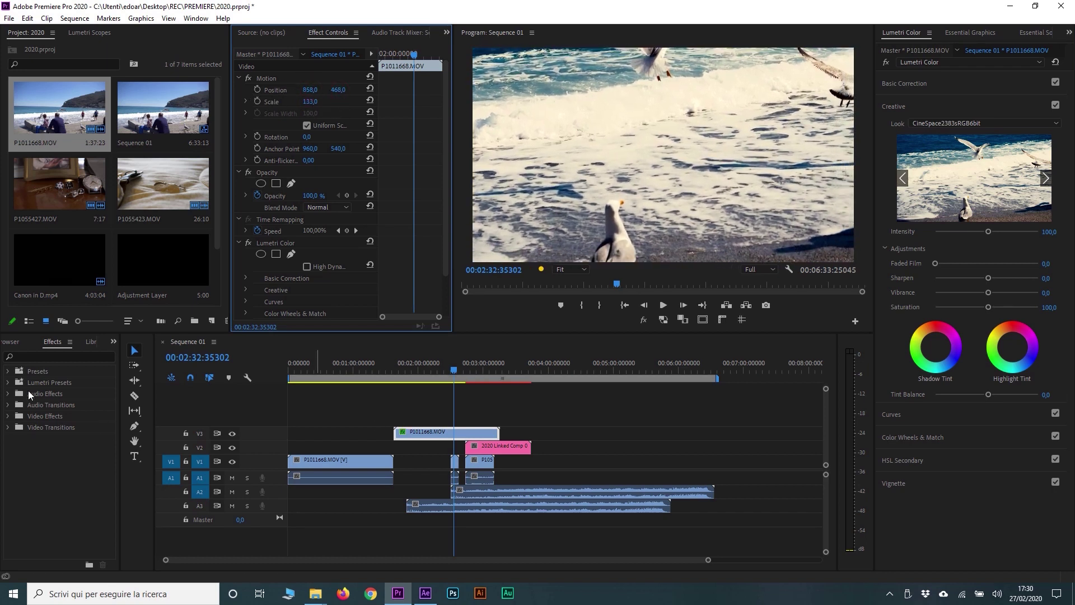
left_click(7, 416)
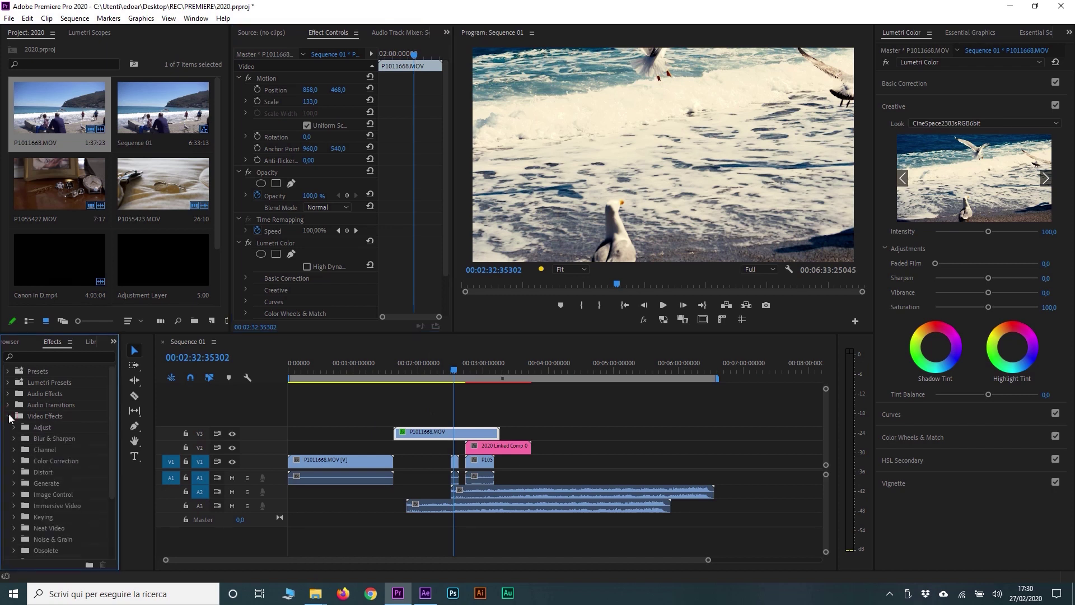
left_click(8, 416)
left_click(554, 417)
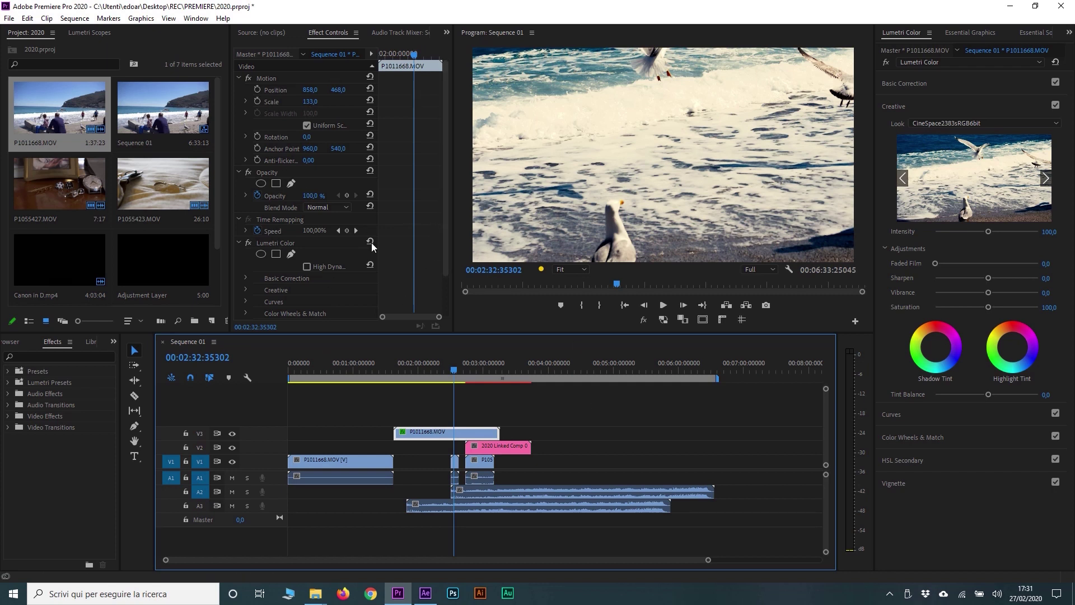
left_click(331, 35)
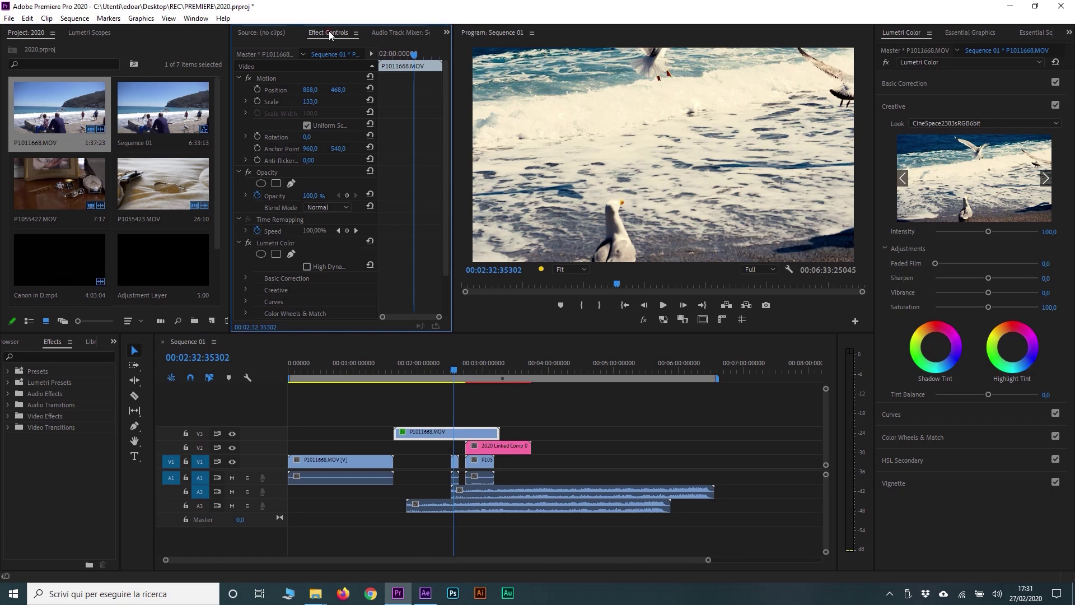
left_click(246, 242)
left_click(246, 241)
left_click(246, 241)
left_click(247, 241)
left_click(245, 246)
left_click(246, 247)
left_click(247, 76)
left_click(246, 76)
left_click(246, 75)
left_click(247, 75)
left_click(527, 403)
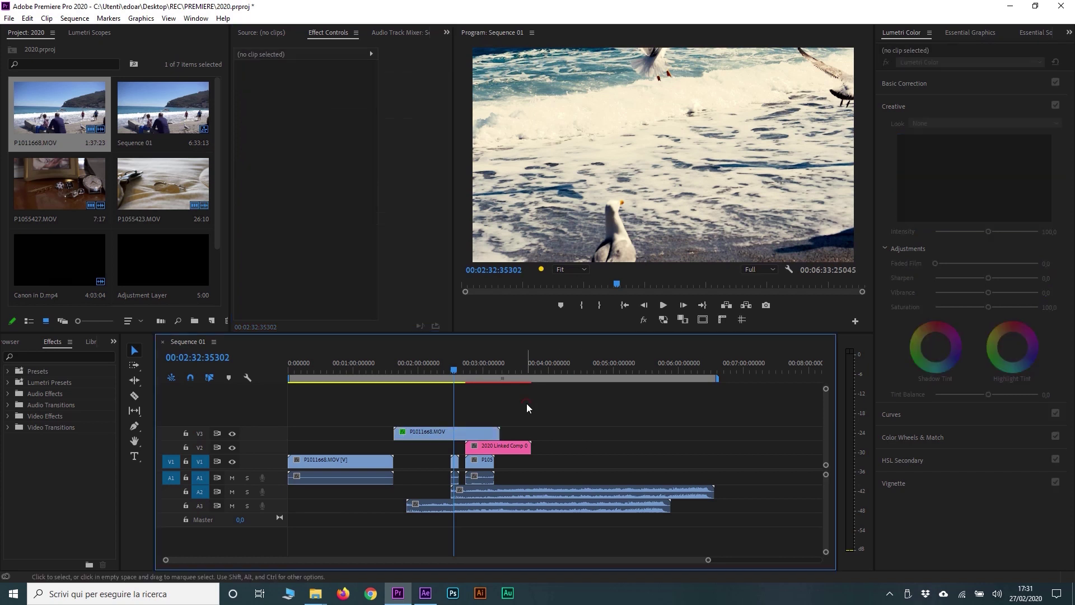
left_click(462, 435)
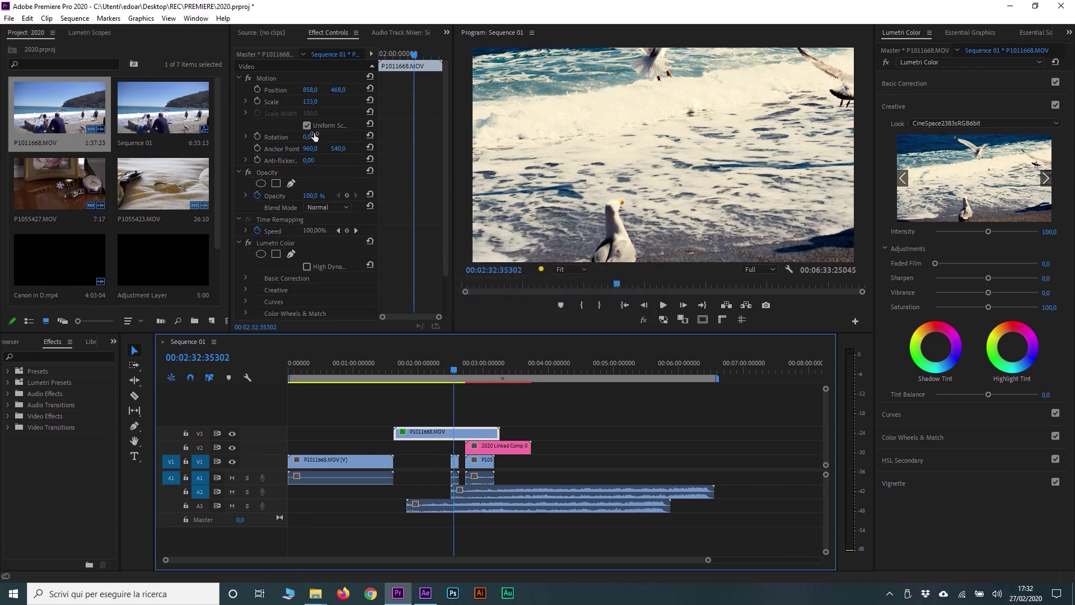
left_click(248, 242)
left_click(248, 242)
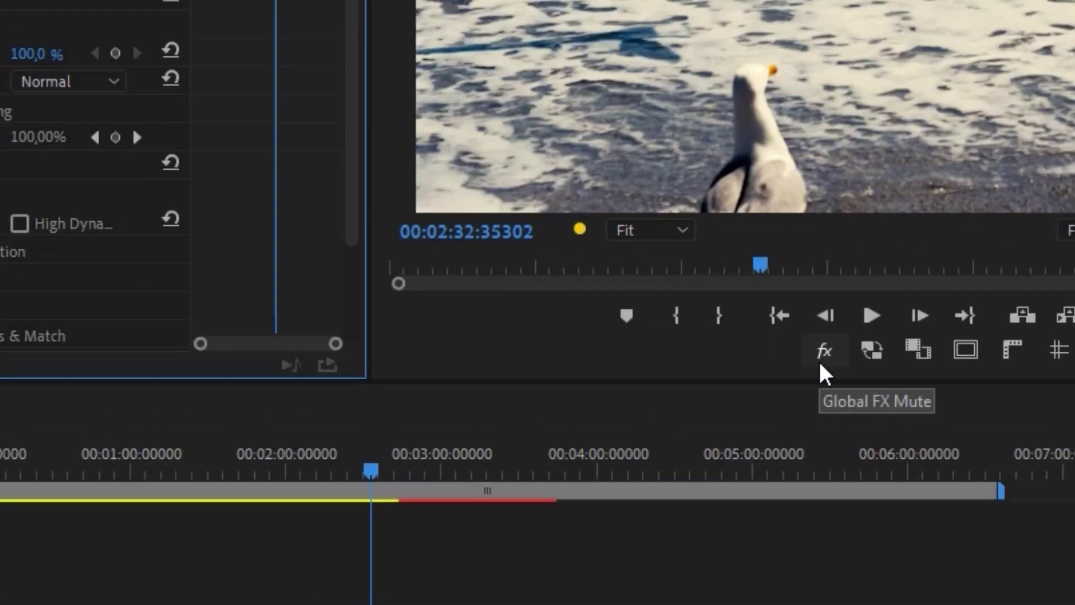
left_click(822, 352)
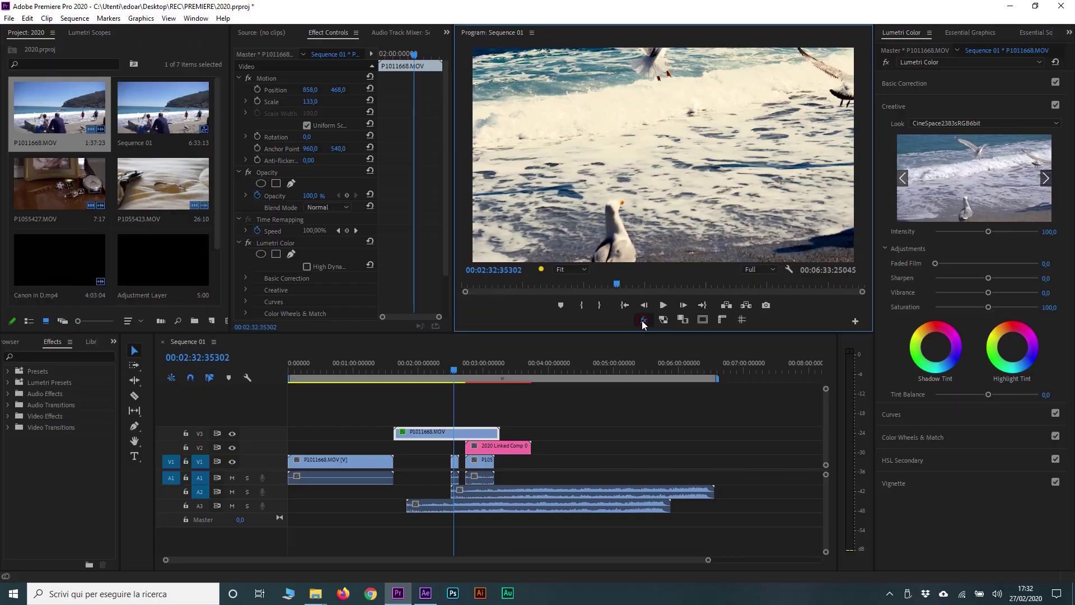
left_click(642, 322)
left_click(275, 80)
left_click(642, 321)
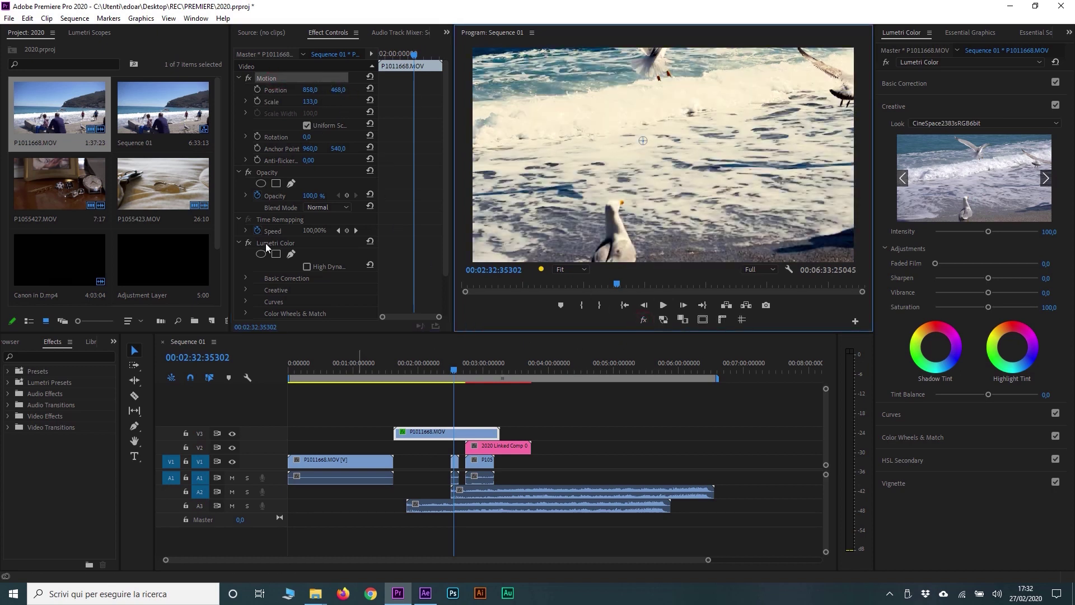
left_click(643, 321)
left_click(644, 321)
left_click(643, 321)
left_click(644, 321)
Search 'transf' and apply the Transform effect to the V3 beach clip at scale 142.
left_click(69, 356)
type("transf")
left_click_drag(46, 438, 449, 431)
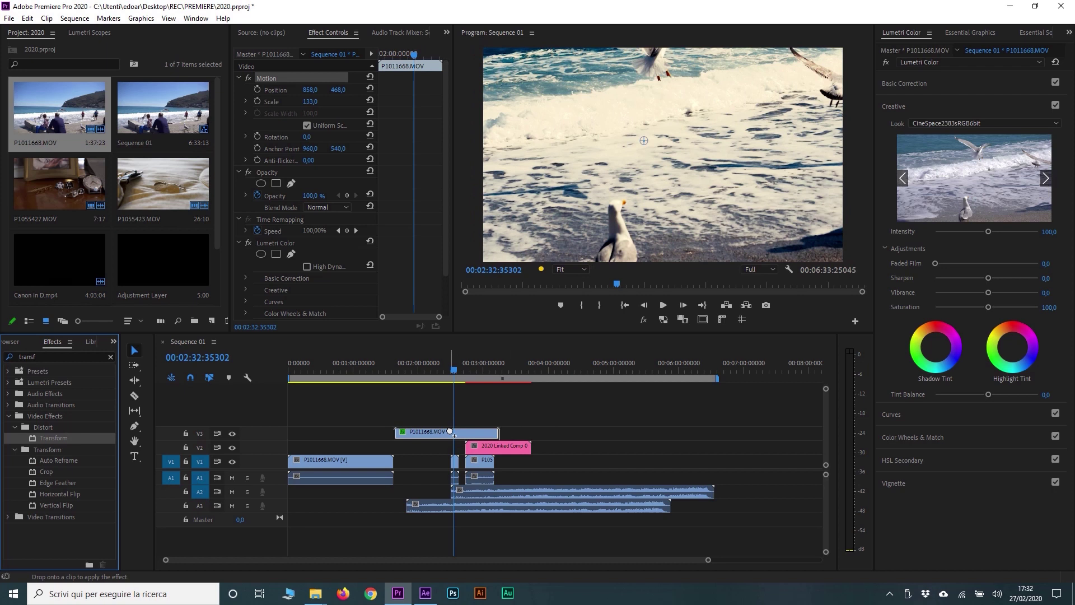
left_click_drag(444, 172, 455, 264)
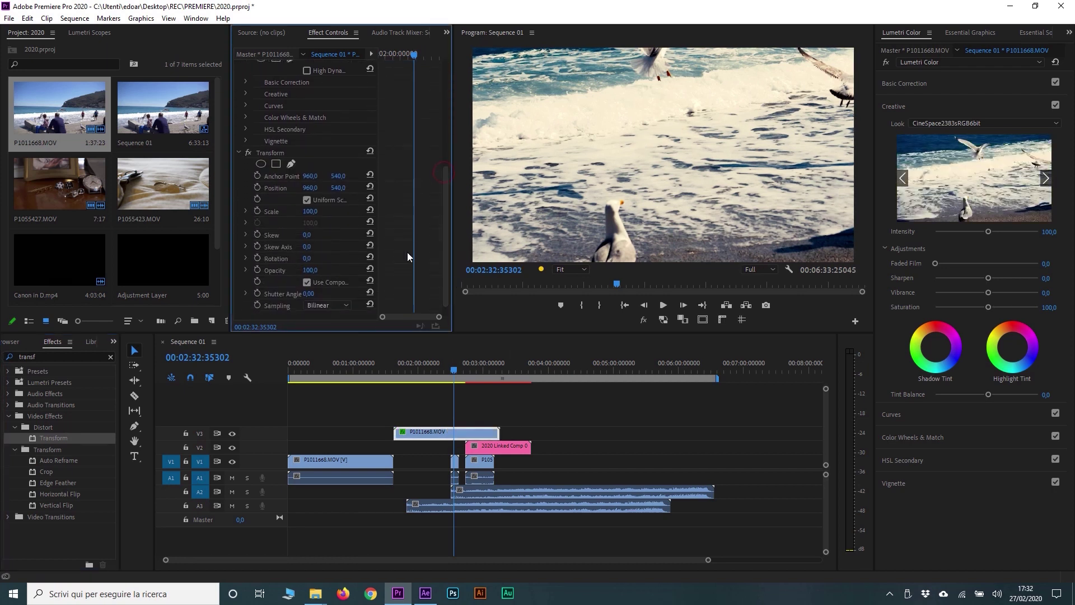
left_click_drag(310, 212, 350, 214)
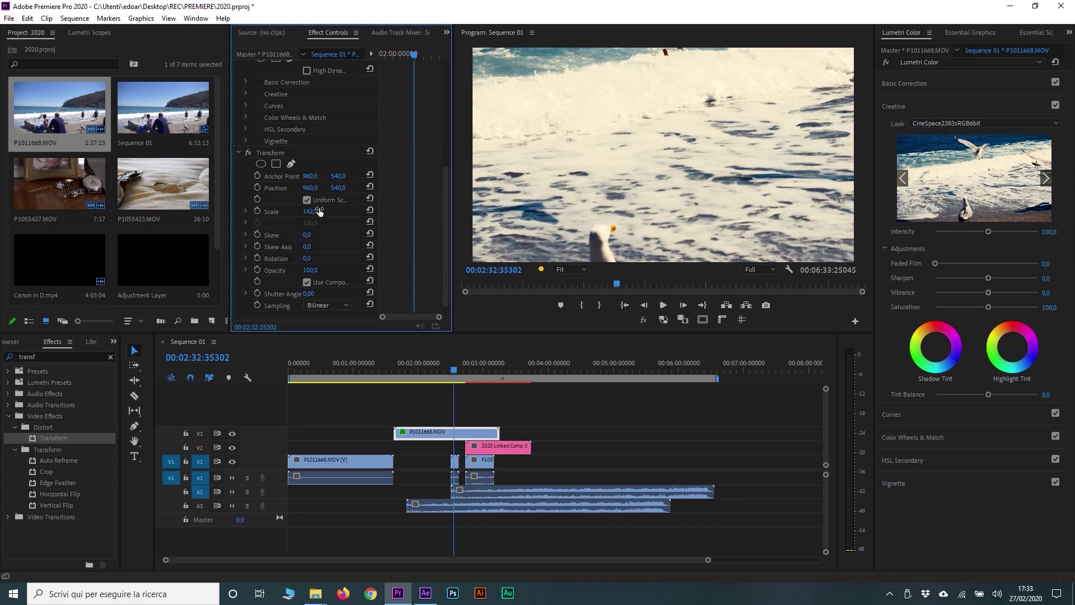
Compare the preview with effects muted and unmuted, leave effects on, and open the Button Editor.
left_click(645, 323)
left_click(646, 323)
left_click(646, 323)
left_click(646, 323)
left_click(646, 322)
left_click(646, 323)
left_click(646, 323)
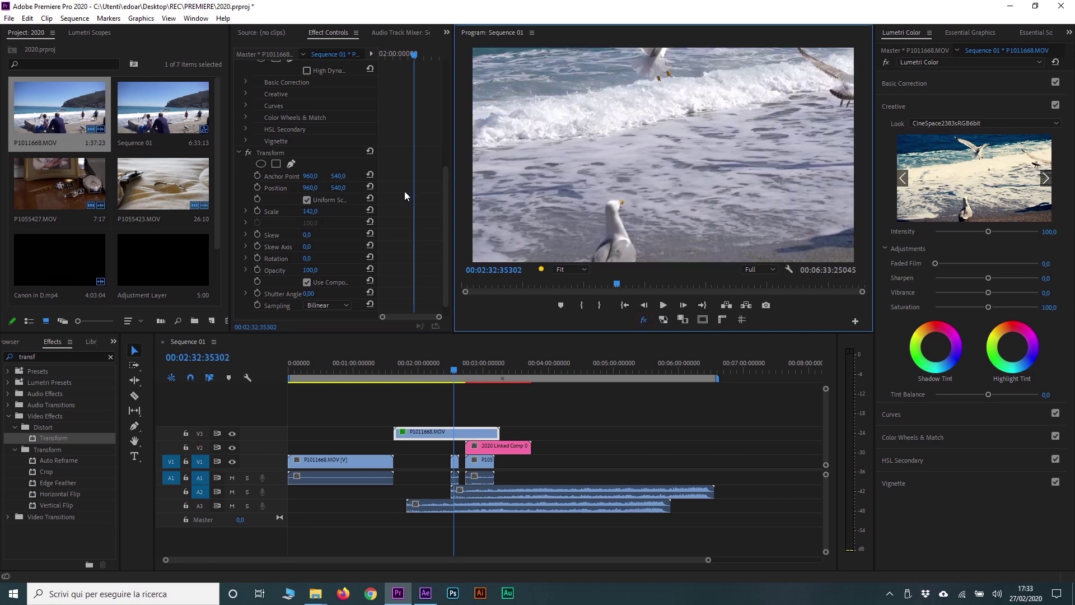
left_click(643, 324)
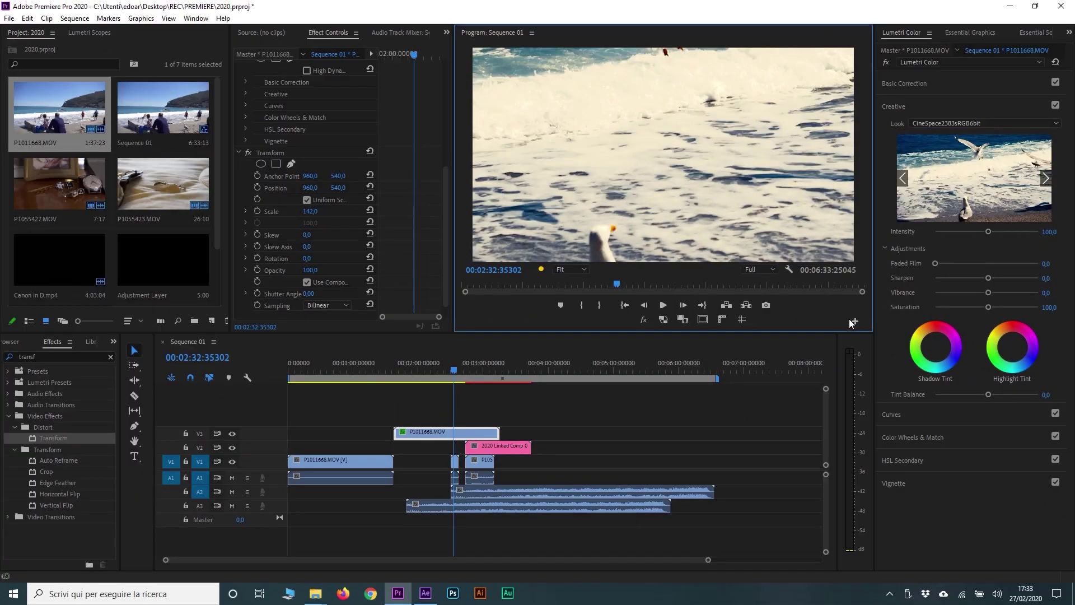
left_click(854, 322)
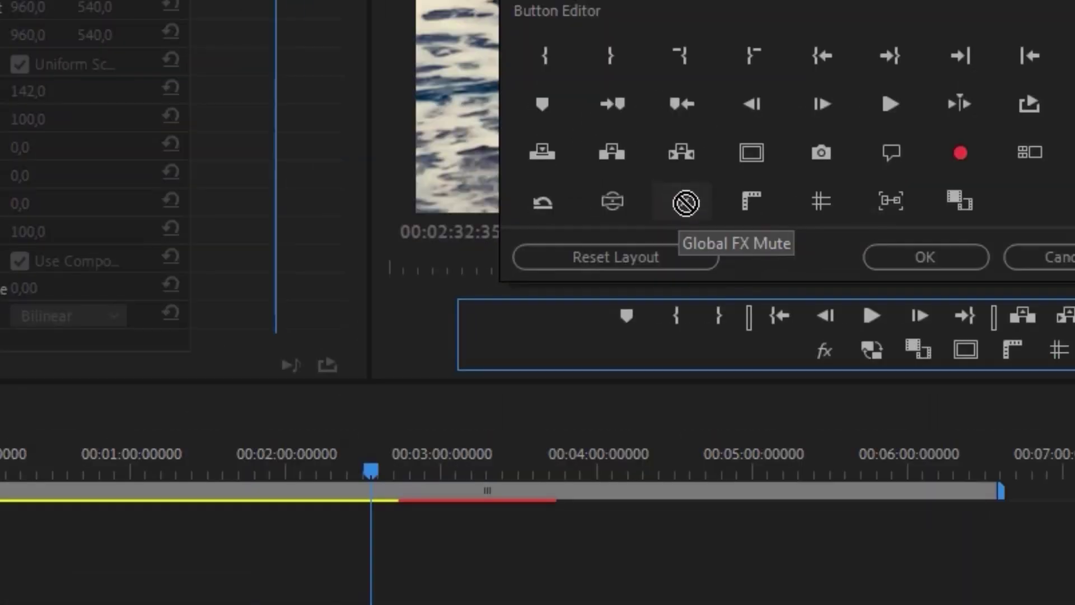
Add the Global FX Mute button to the Program monitor's button bar and confirm.
left_click_drag(583, 260, 654, 319)
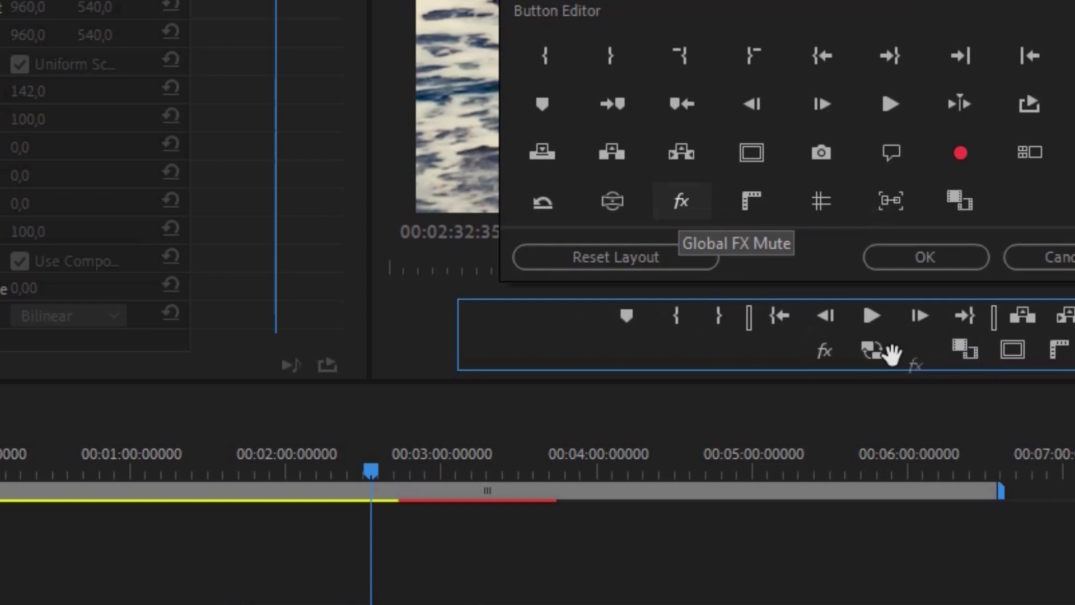
left_click_drag(848, 352, 827, 351)
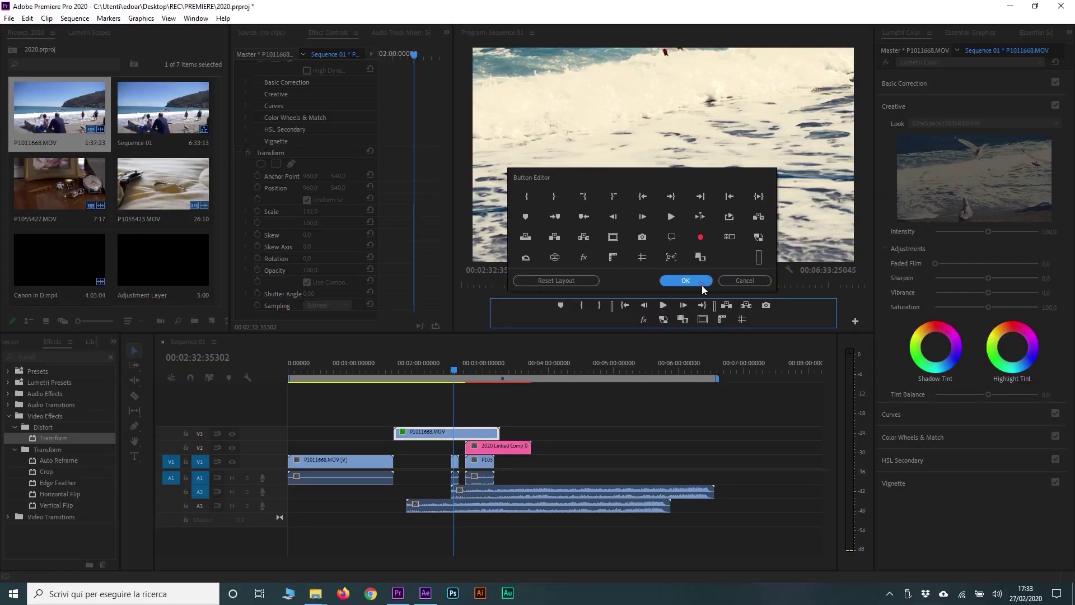
left_click(701, 284)
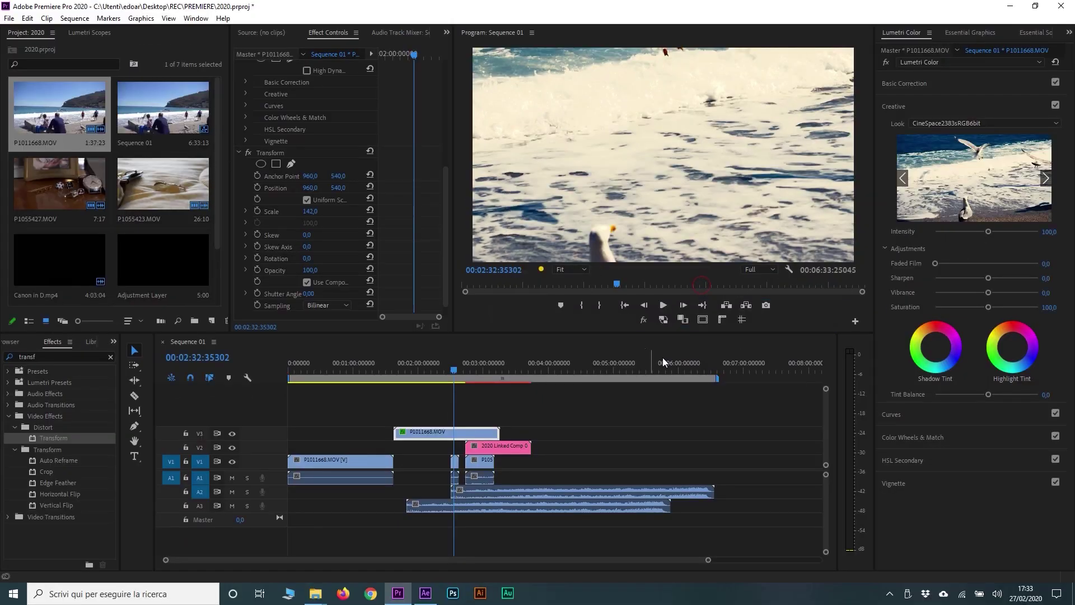
Try the new Global FX Mute button, leaving all effects muted in the preview.
left_click(642, 319)
left_click(643, 319)
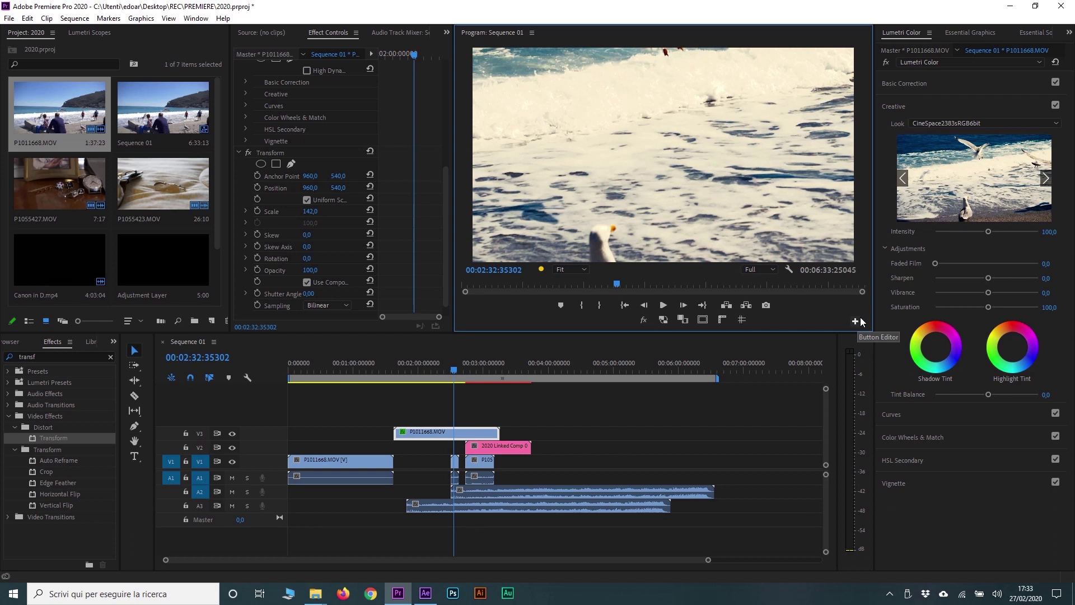
left_click(643, 322)
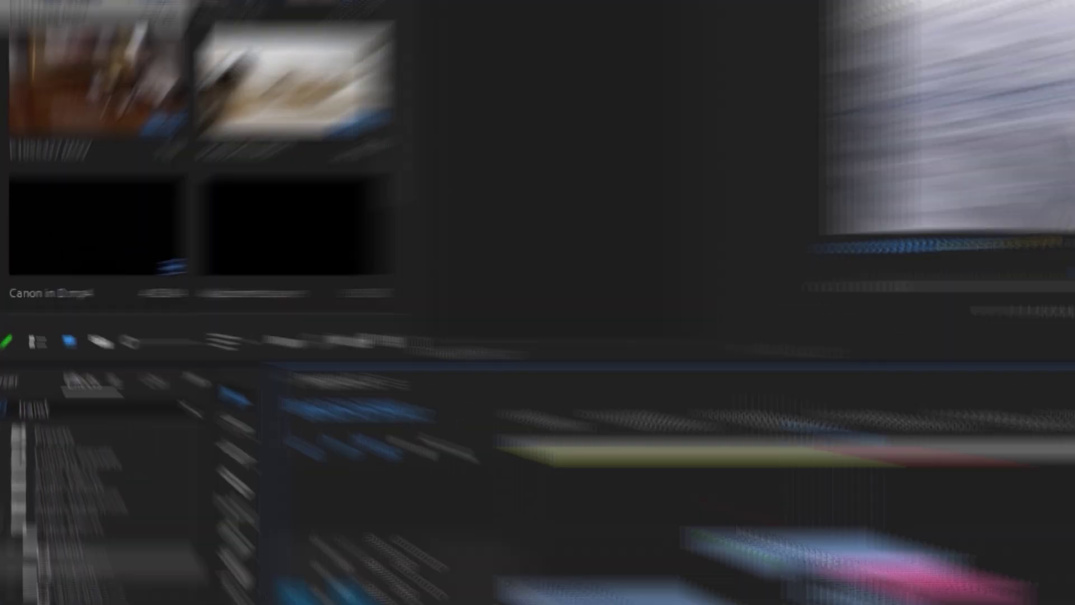
scroll(249, 241, "up", 5)
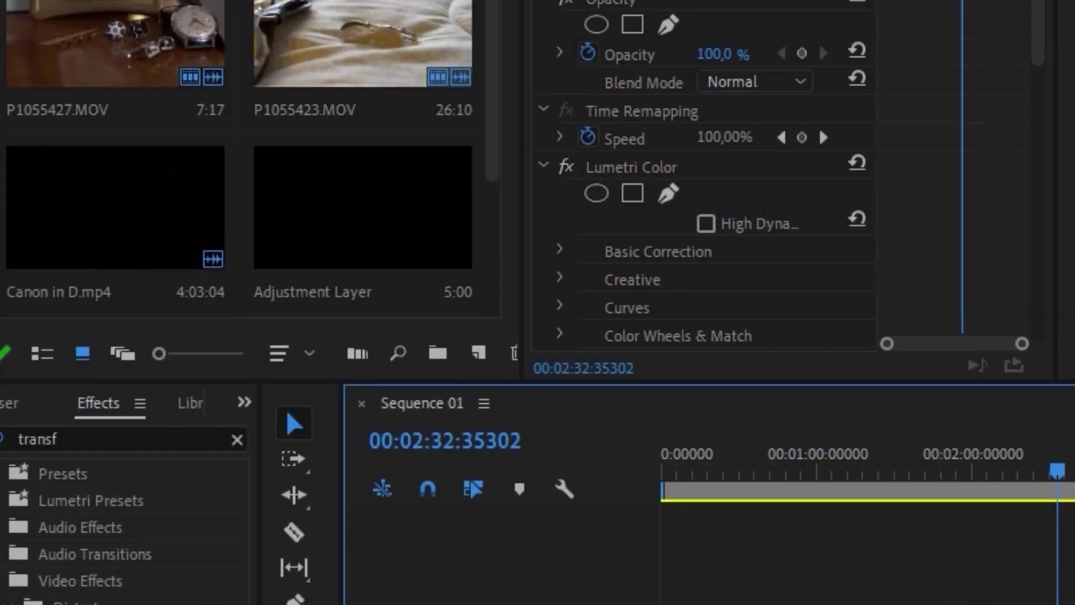
Scrub and play the beach shots around 2:23–2:34, then return to 2:30 and re-enable effects.
left_click_drag(1024, 502, 424, 379)
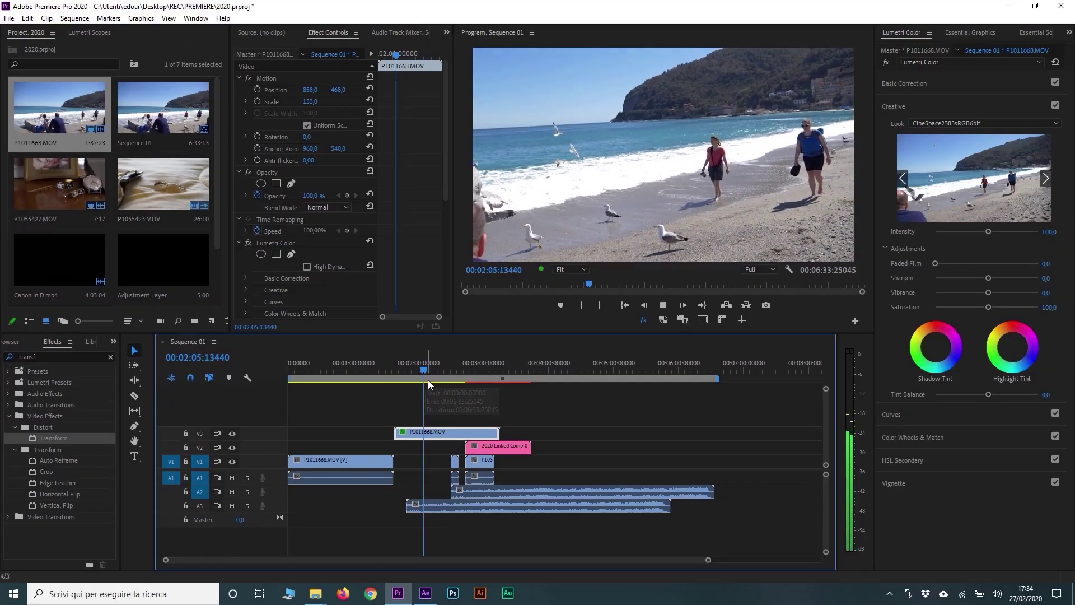
left_click(443, 370)
left_click_drag(446, 371, 458, 374)
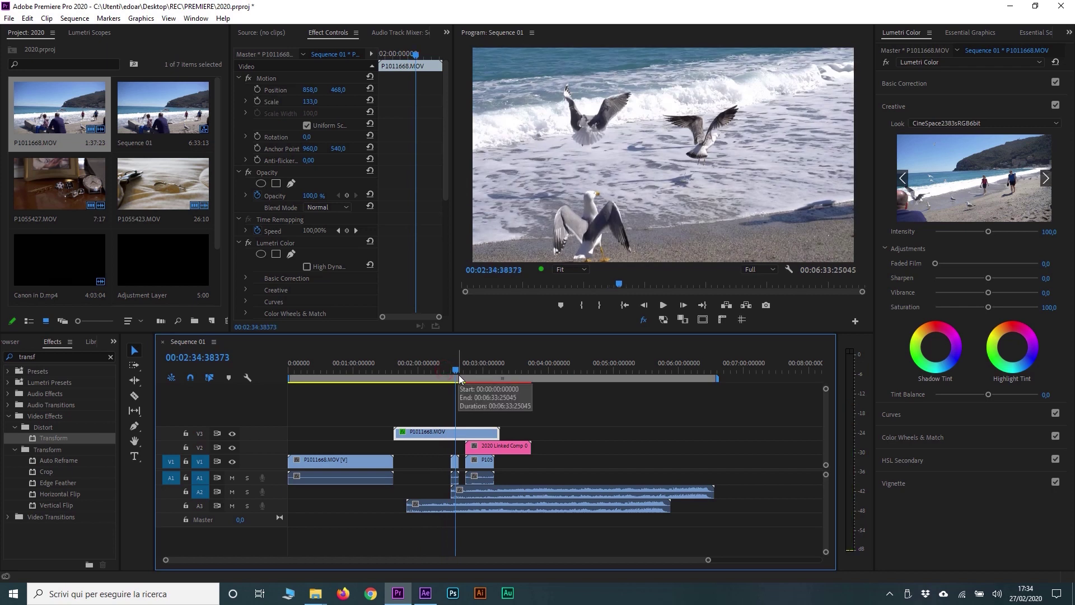
key("space")
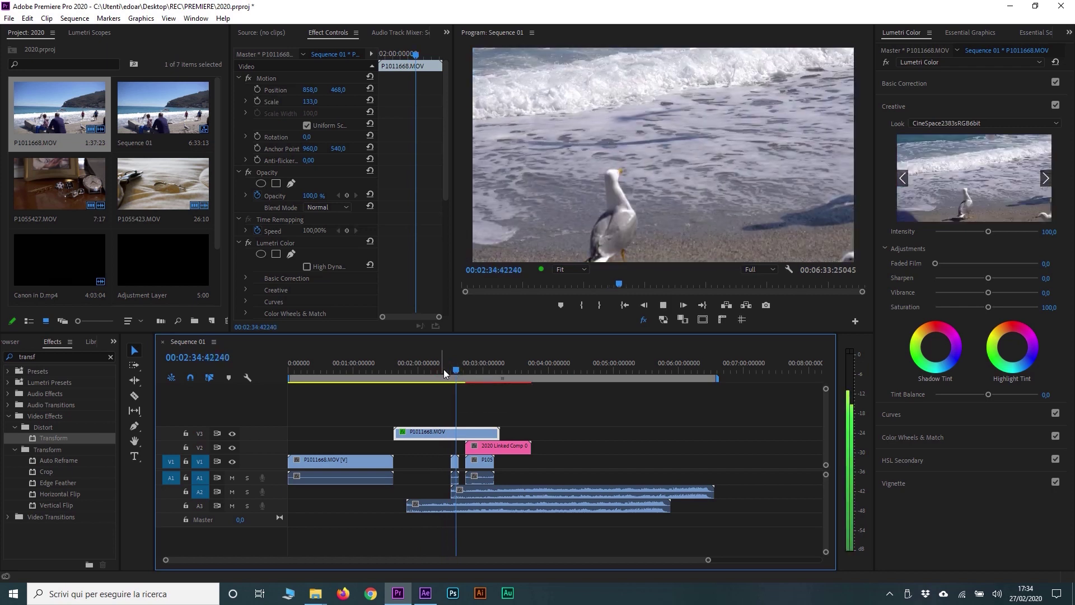
left_click(452, 370)
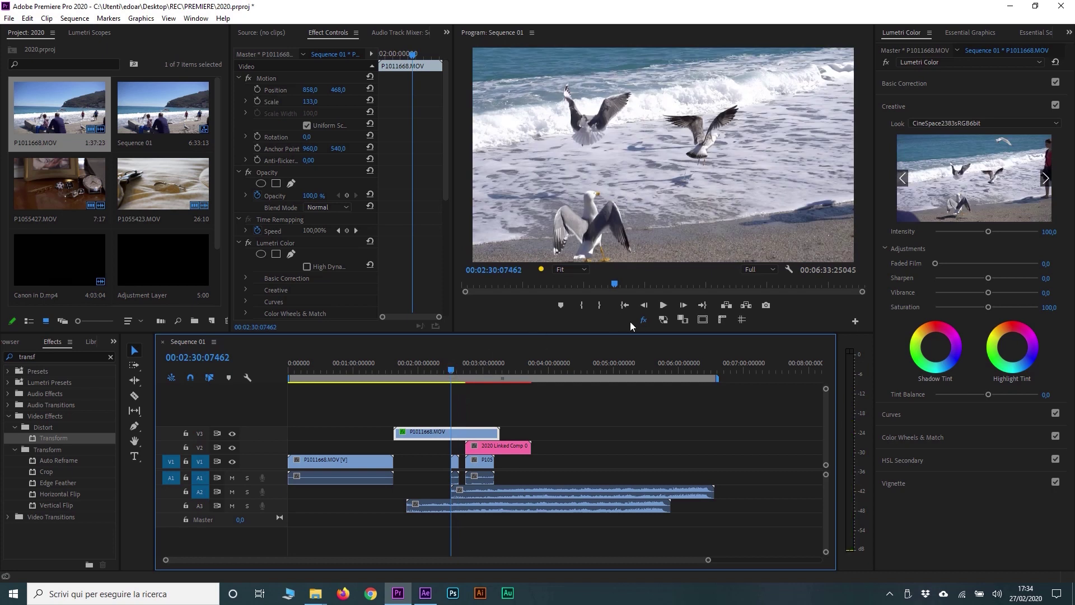
left_click(643, 320)
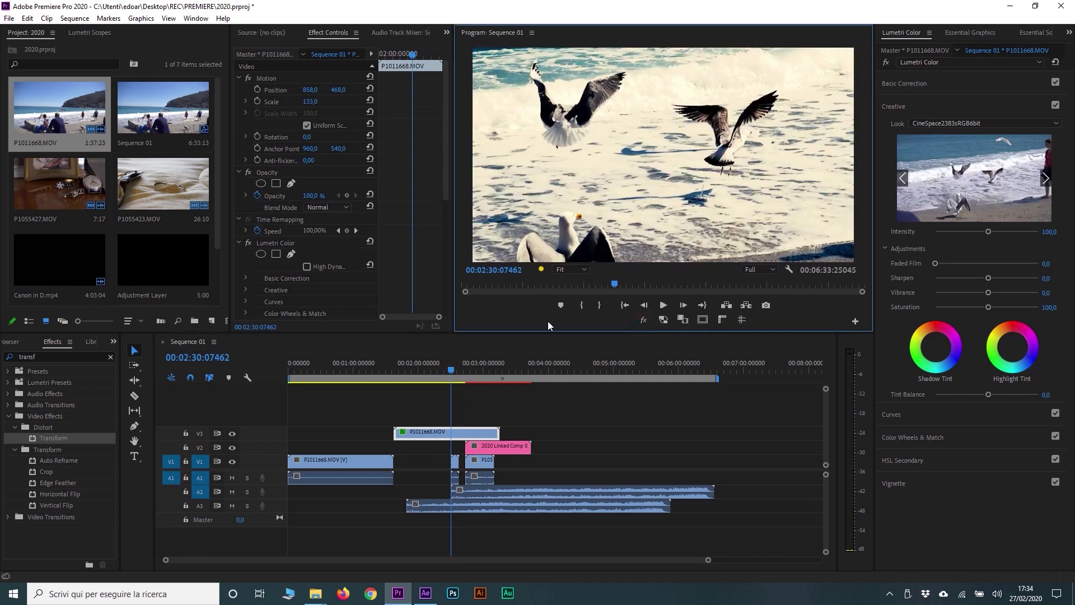